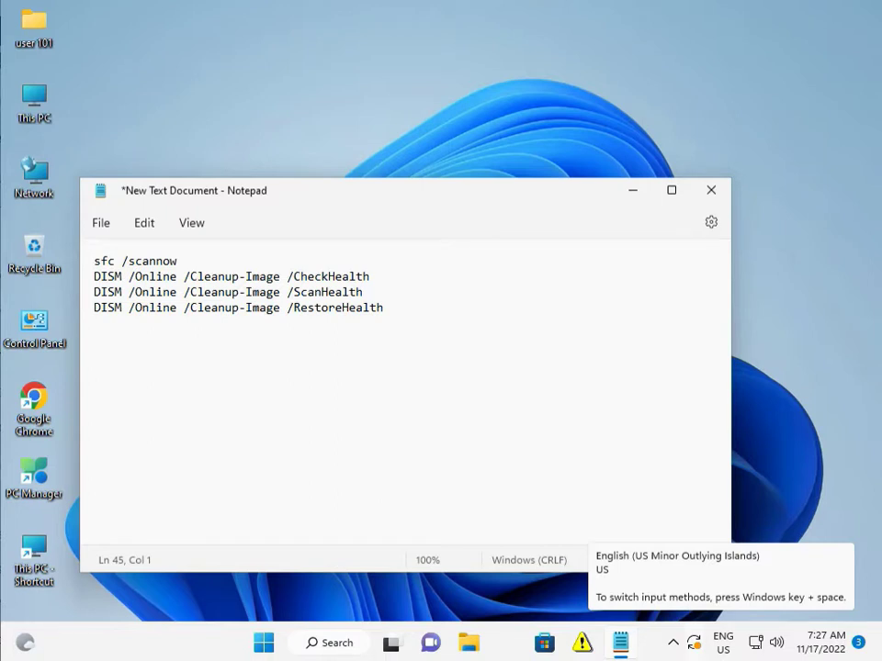
# Open Command Prompt as administrator and allow it to make changes to the device.
pyautogui.click(264, 643)
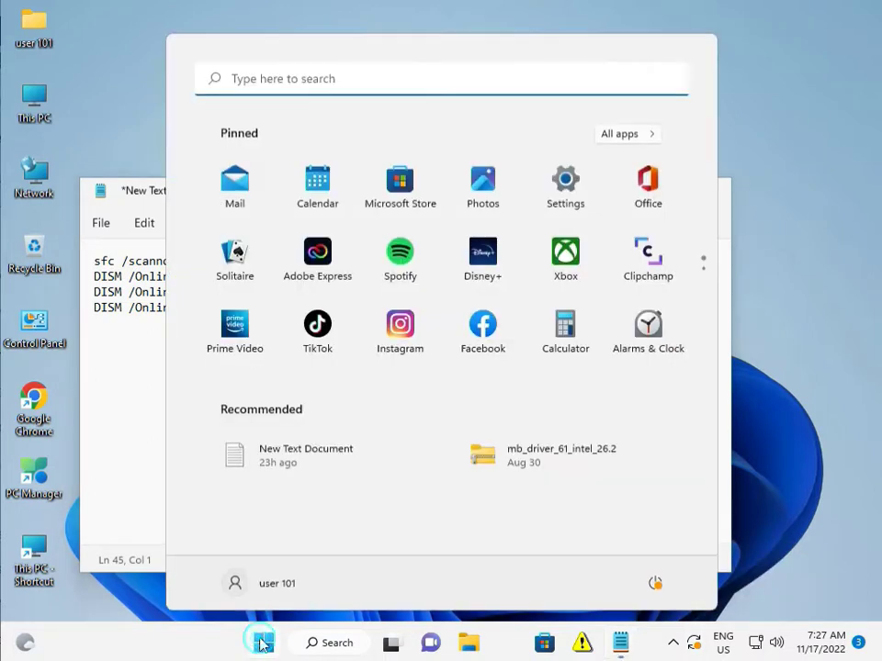
pyautogui.write('cmd')
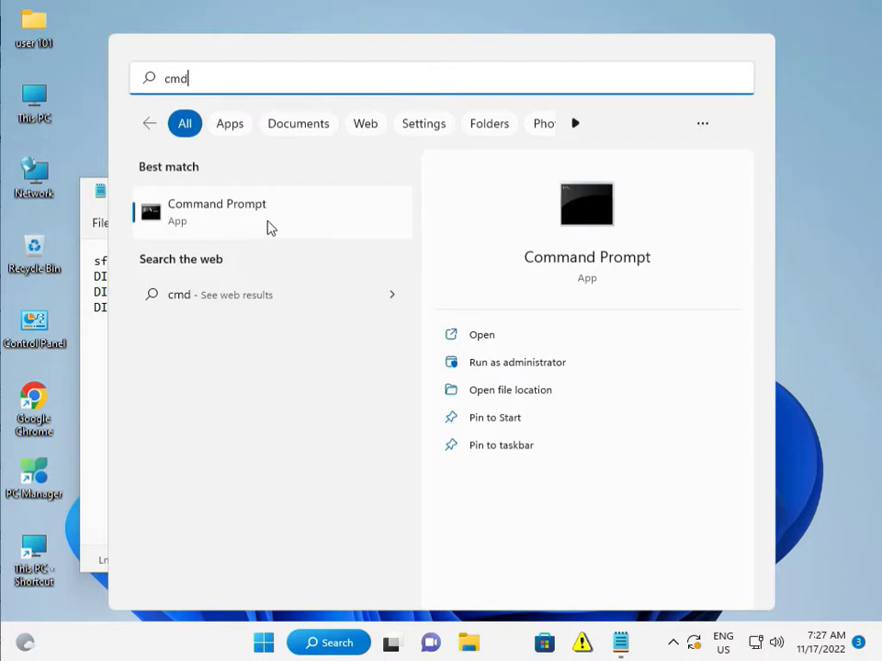
pyautogui.click(271, 227)
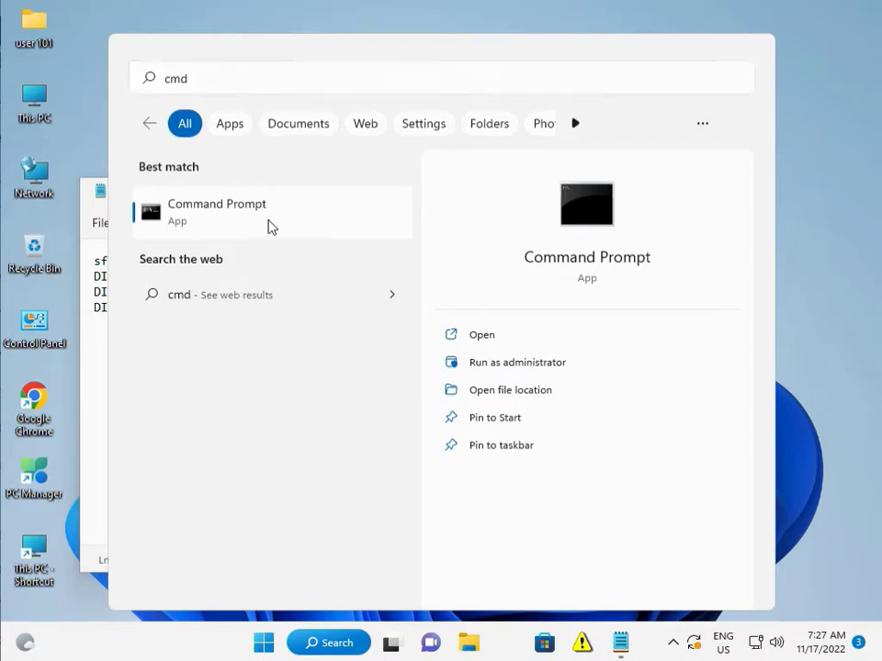
pyautogui.rightClick(271, 227)
pyautogui.click(295, 248)
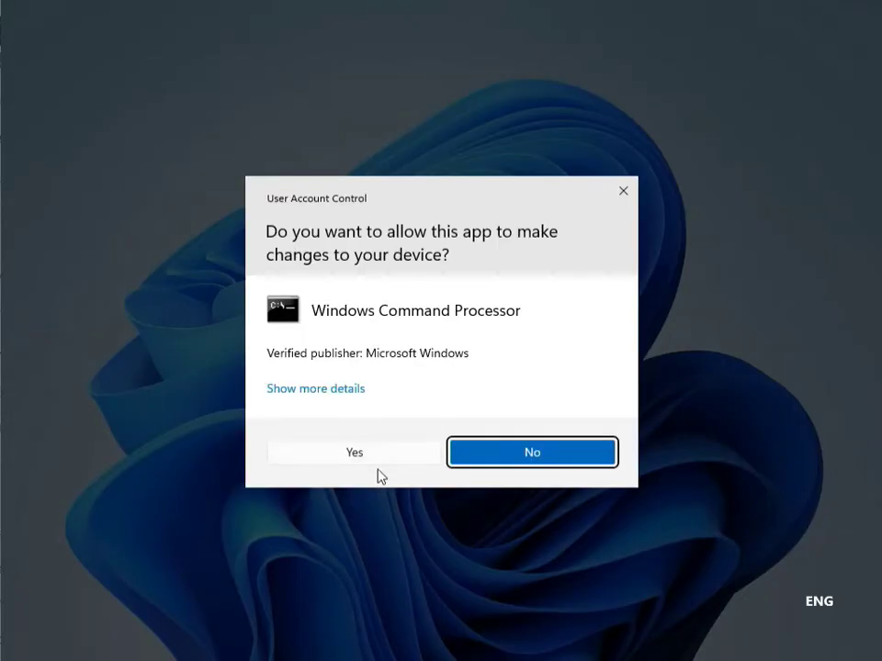
pyautogui.click(379, 458)
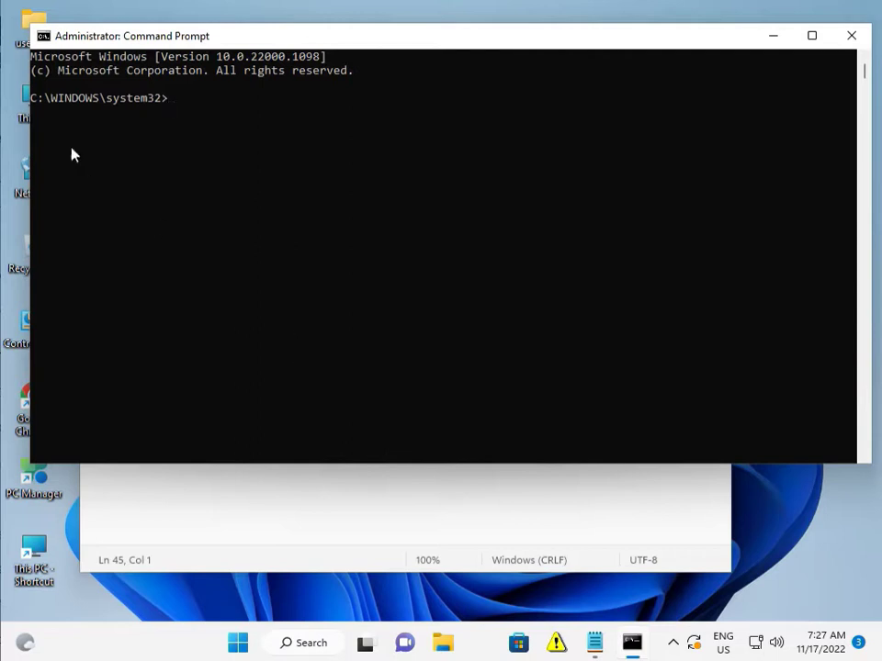
# Copy the sfc /scannow command from the New Text Document in Notepad.
pyautogui.click(253, 557)
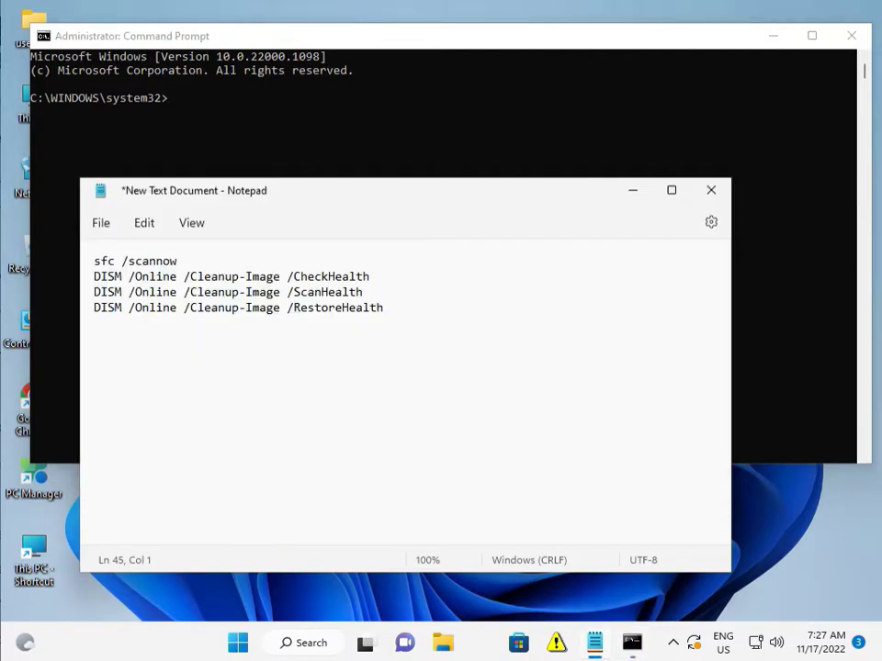
pyautogui.moveTo(388, 308); pyautogui.dragTo(95, 263)
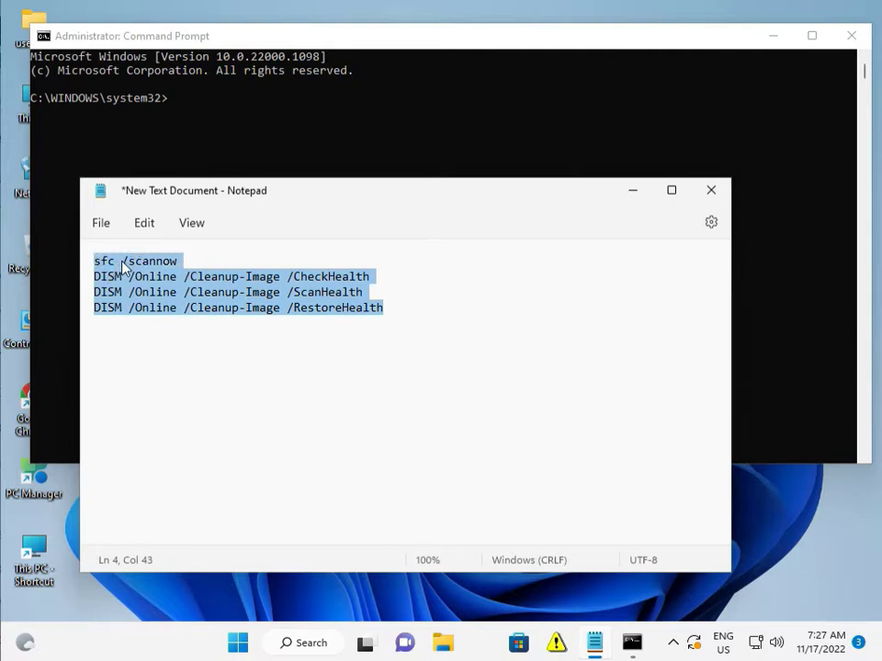
pyautogui.click(121, 262)
pyautogui.moveTo(95, 261); pyautogui.dragTo(183, 261)
pyautogui.rightClick(161, 266)
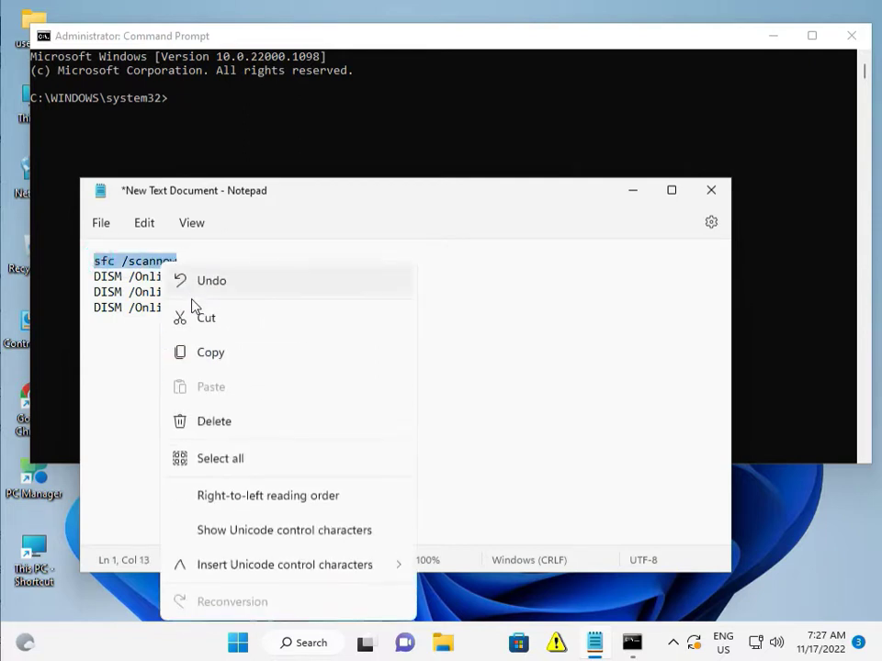
pyautogui.click(205, 348)
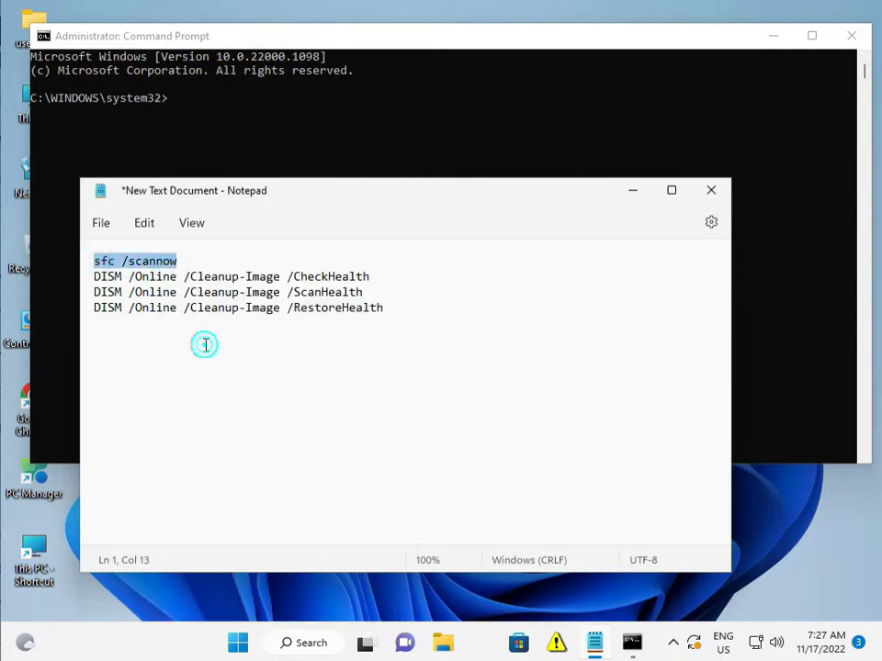
# Paste and run sfc /scannow in the administrator Command Prompt.
pyautogui.click(171, 101)
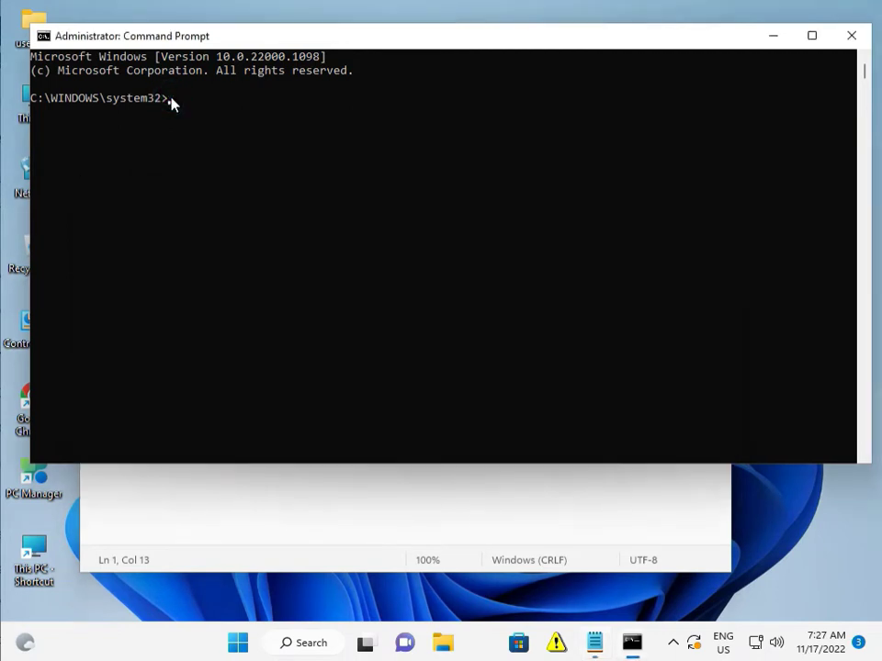
pyautogui.rightClick(171, 101)
pyautogui.press('Return')
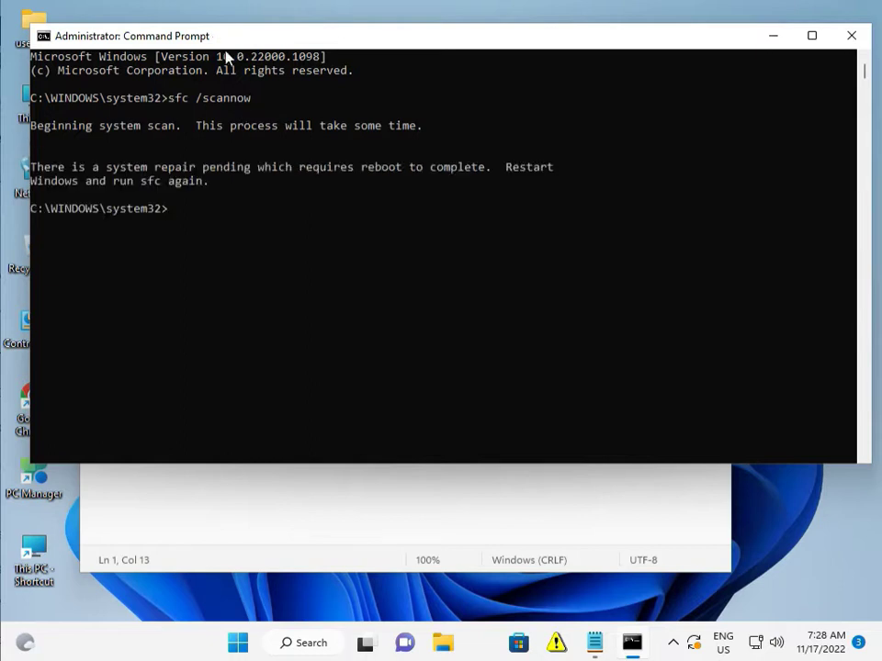
# Save the command list in Notepad and close both Notepad and Command Prompt.
pyautogui.click(265, 529)
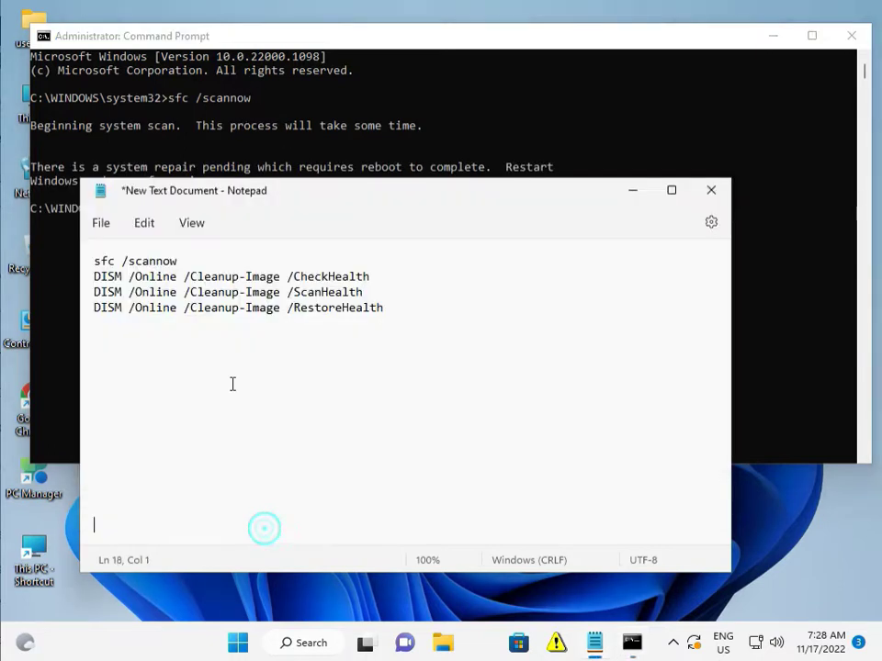
pyautogui.click(385, 305)
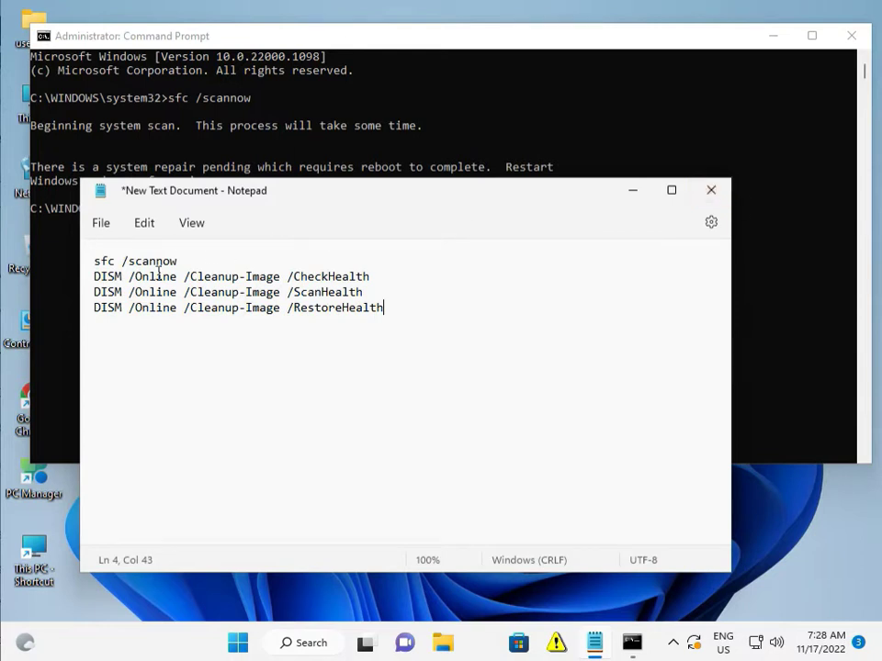
pyautogui.moveTo(95, 276); pyautogui.dragTo(148, 292)
pyautogui.click(134, 308)
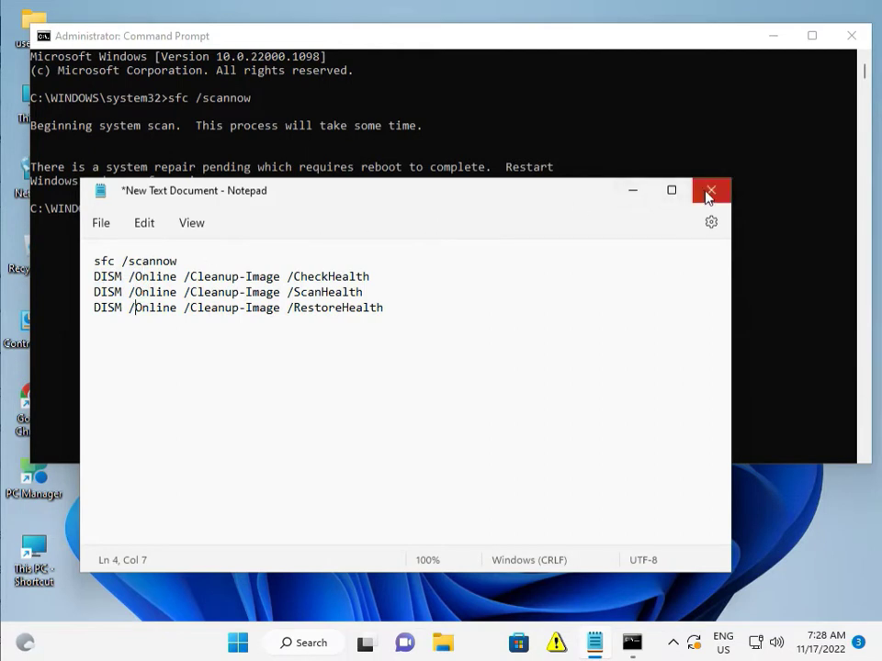
pyautogui.click(707, 191)
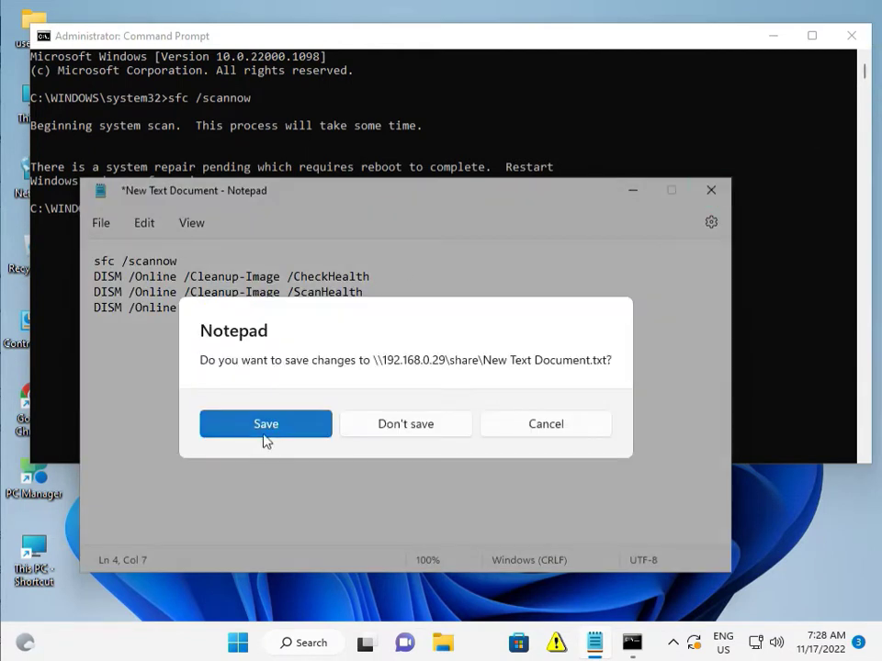
pyautogui.click(286, 427)
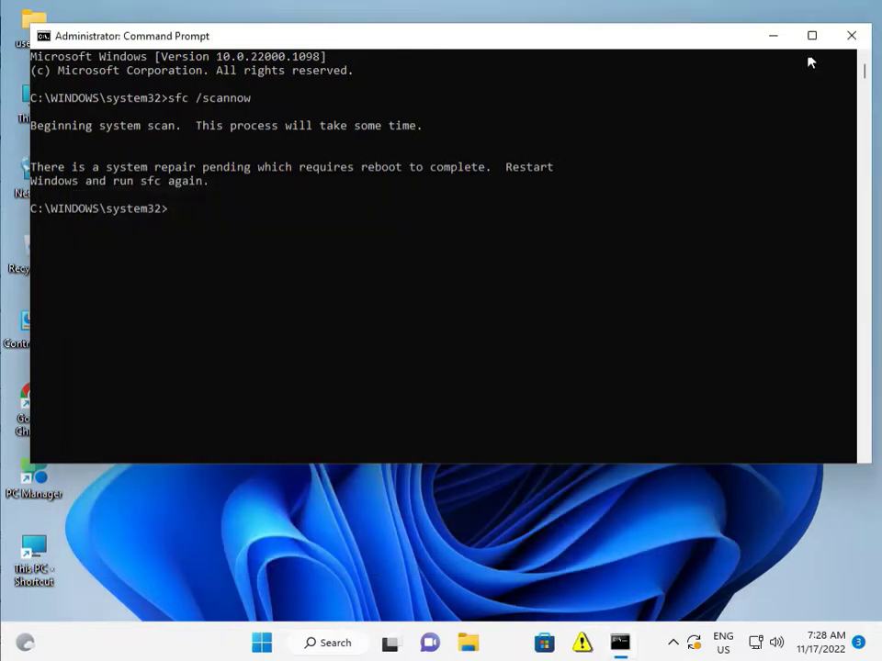
pyautogui.click(849, 38)
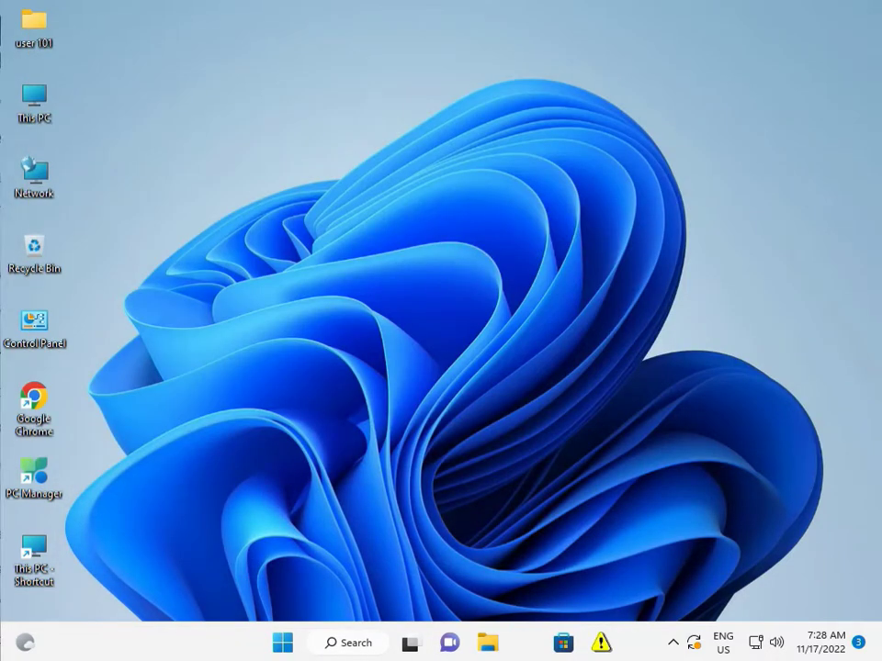
# Run the Windows Update troubleshooter from the other troubleshooters in the system Settings.
pyautogui.click(287, 643)
pyautogui.click(578, 181)
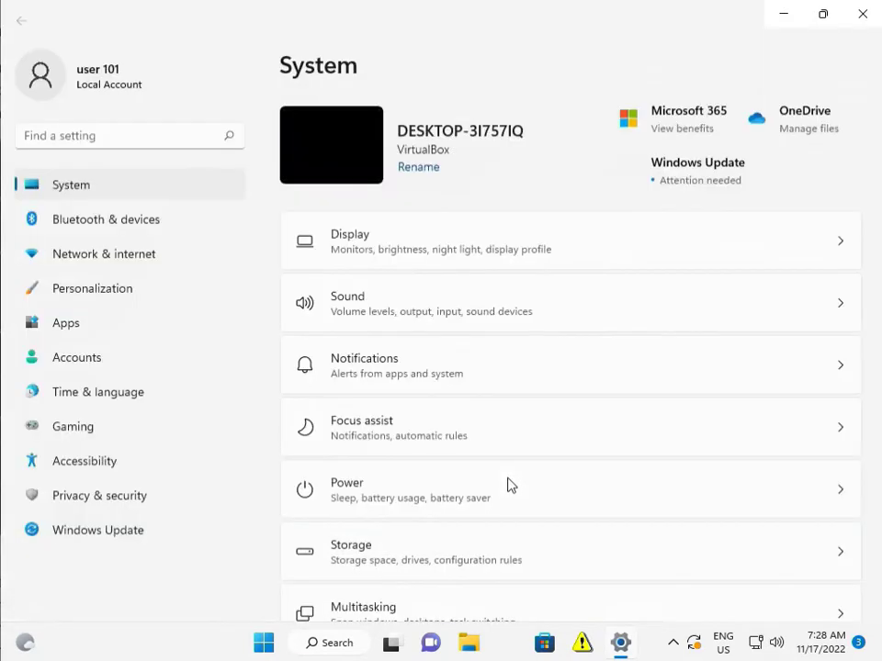
pyautogui.scroll(-1, 463, 446)
pyautogui.scroll(-1, 463, 446)
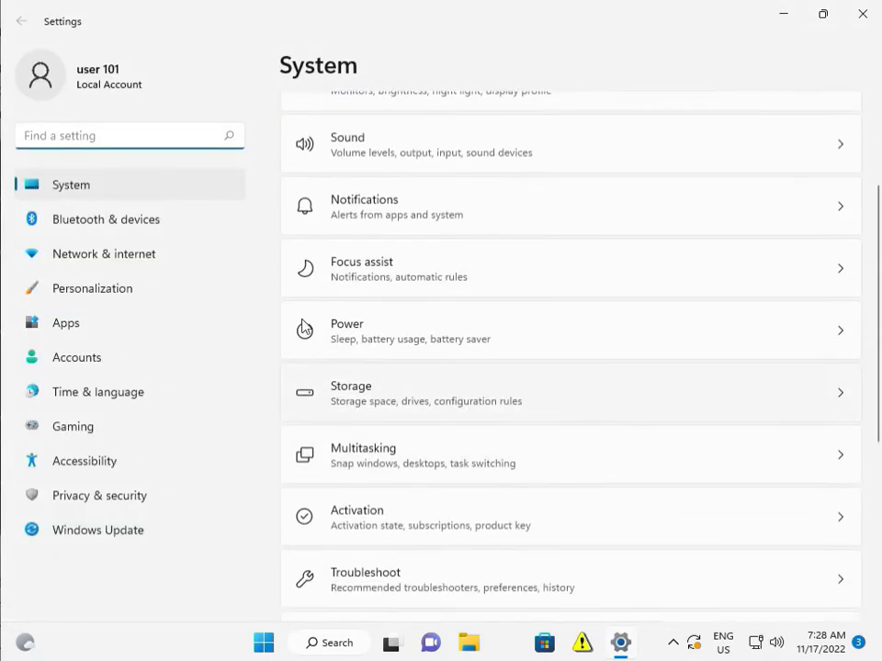
pyautogui.scroll(-1, 484, 440)
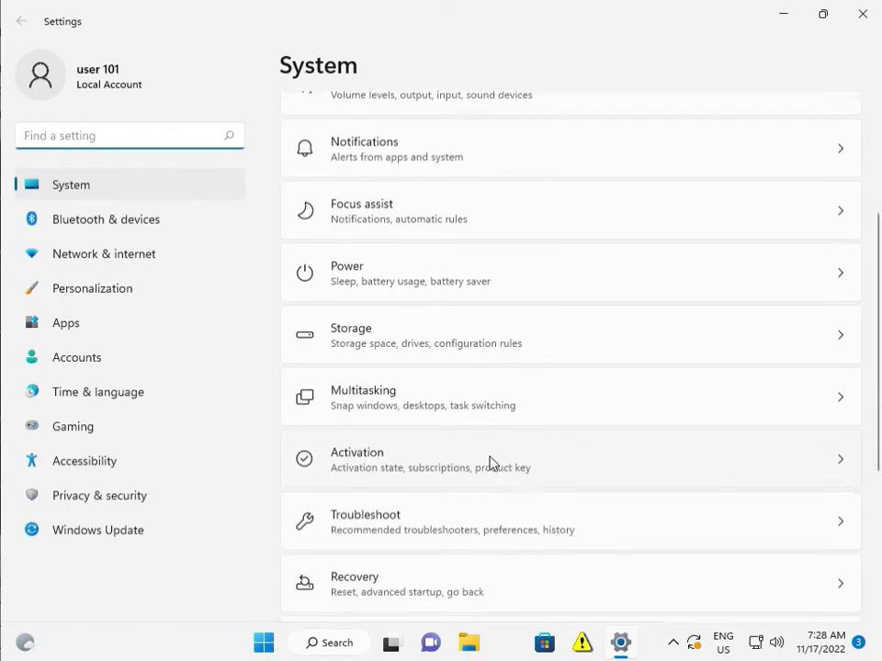
pyautogui.click(498, 498)
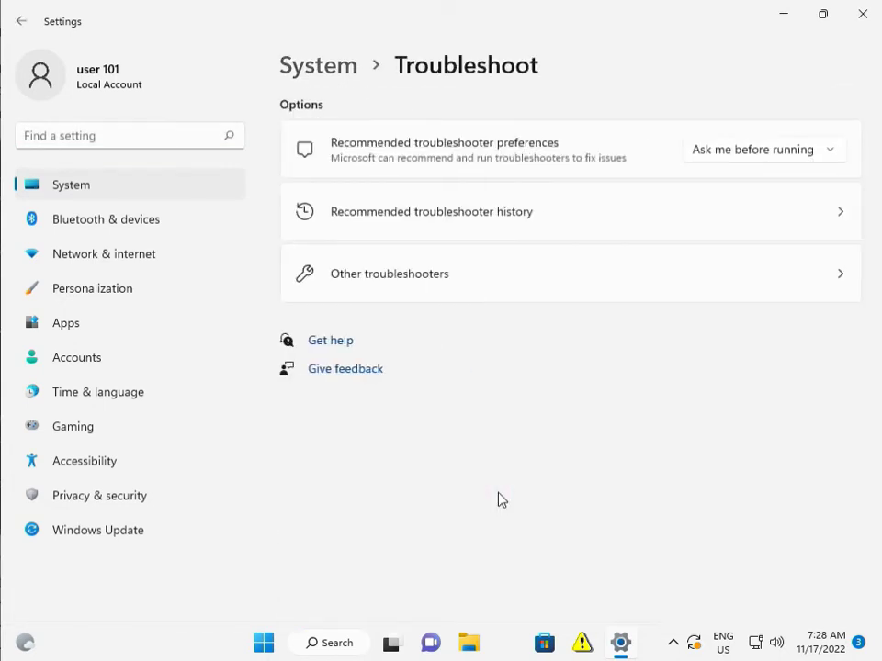
pyautogui.click(461, 291)
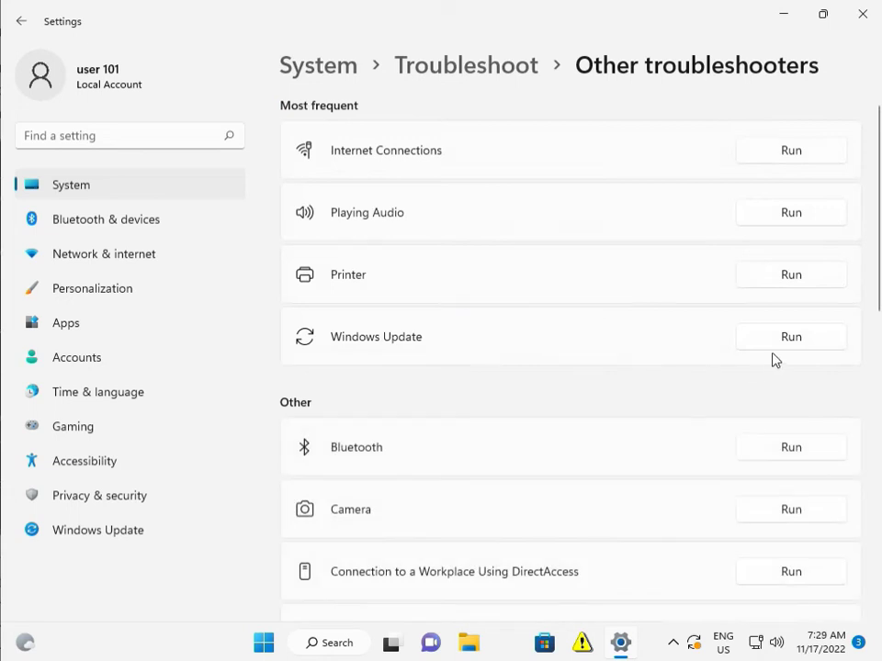
pyautogui.click(797, 348)
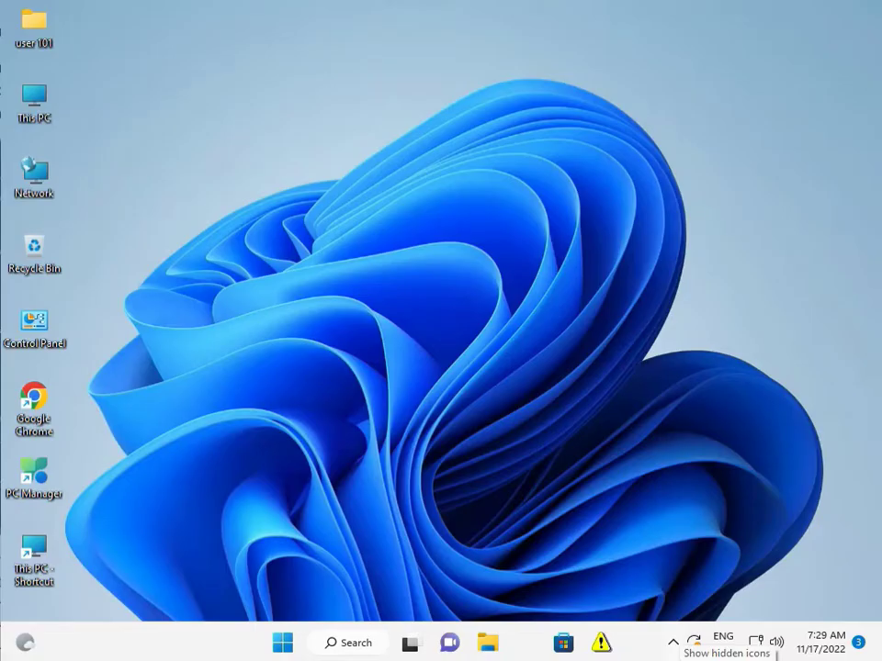
# Search for the Services app and run it as administrator.
pyautogui.click(282, 645)
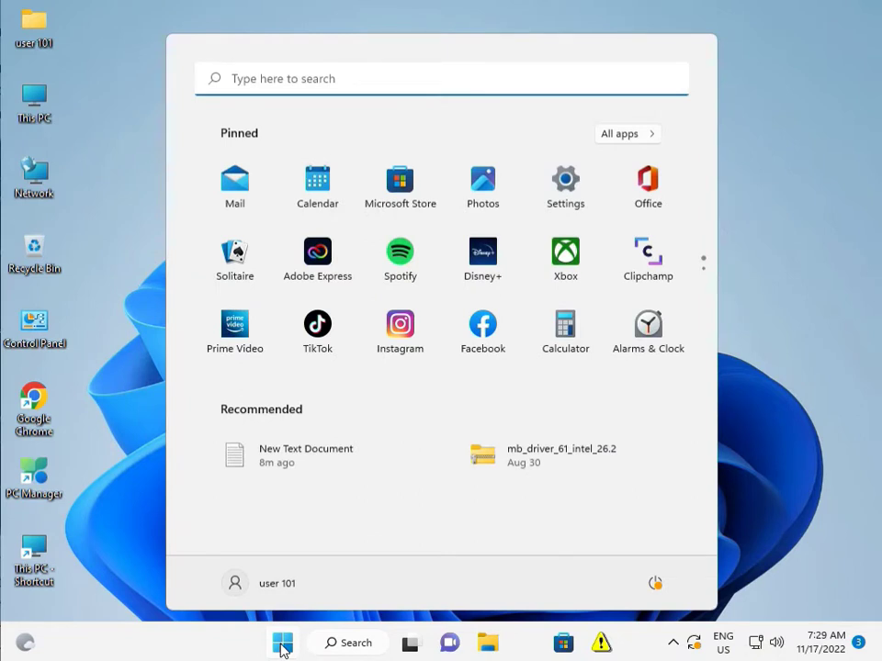
pyautogui.write('servi')
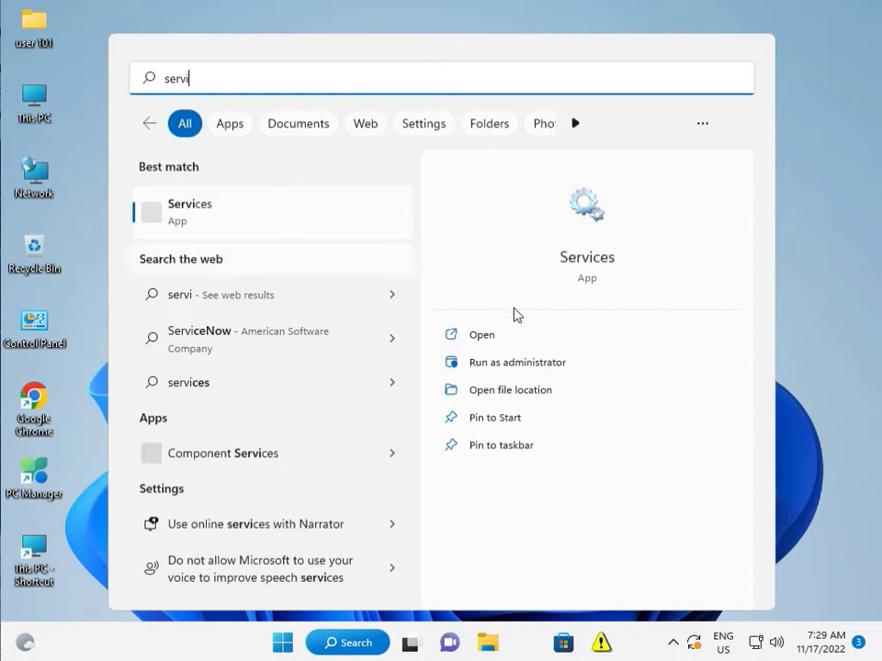
pyautogui.click(525, 364)
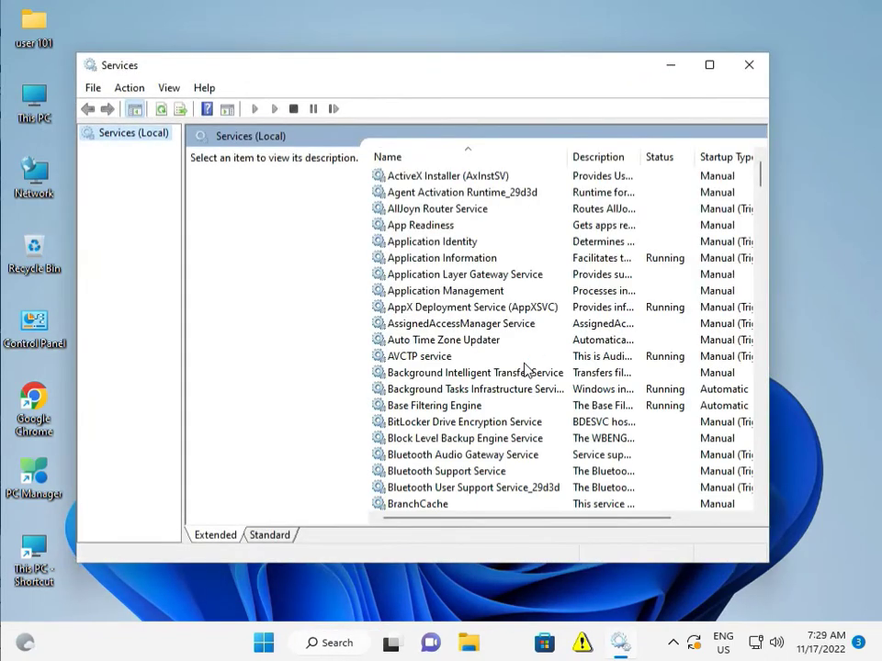
# Set the Windows Update service's startup type to Automatic and restart the service.
pyautogui.click(405, 358)
pyautogui.scroll(-15, 437, 425)
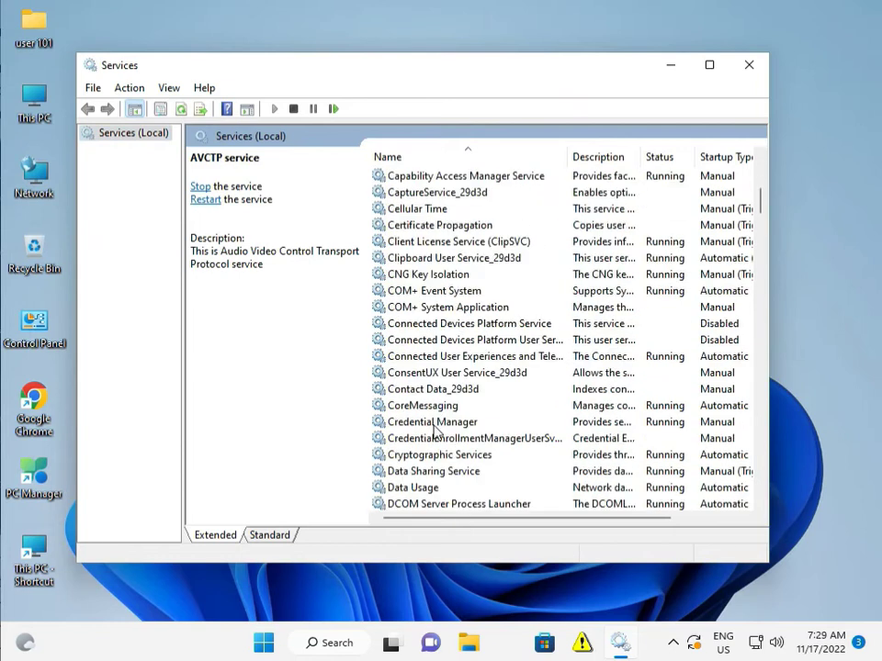
pyautogui.press('w')
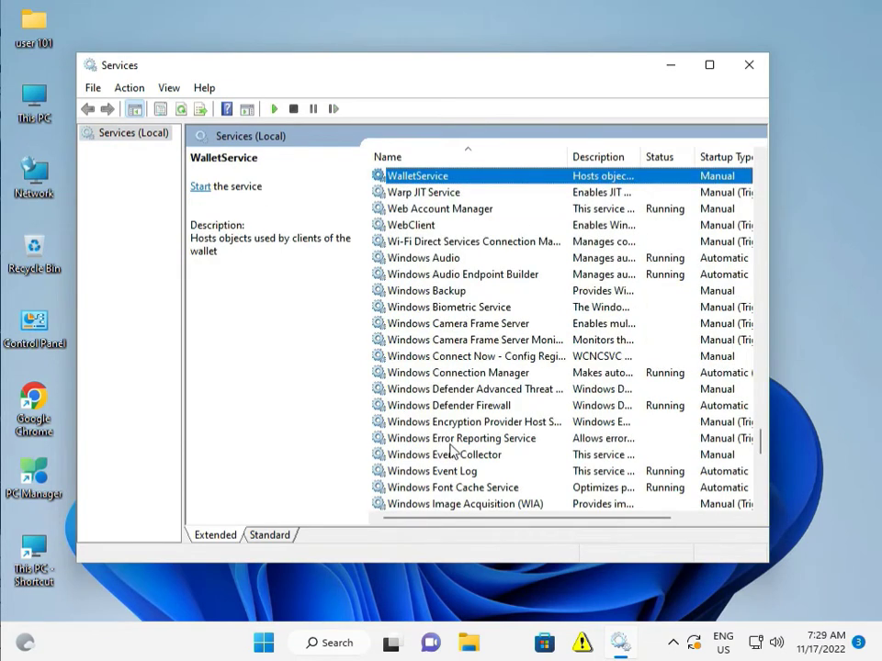
pyautogui.scroll(-10, 450, 448)
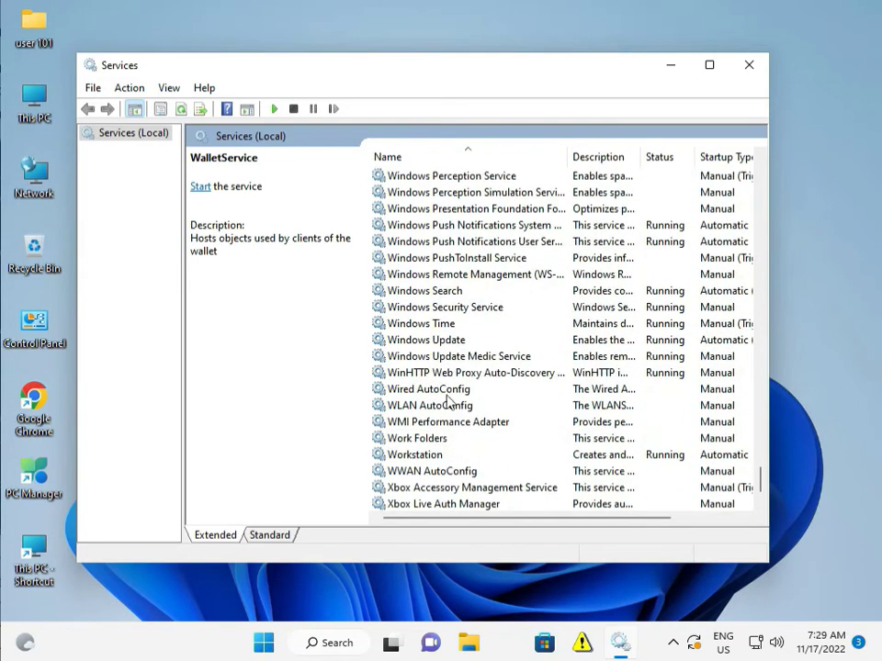
pyautogui.click(442, 342)
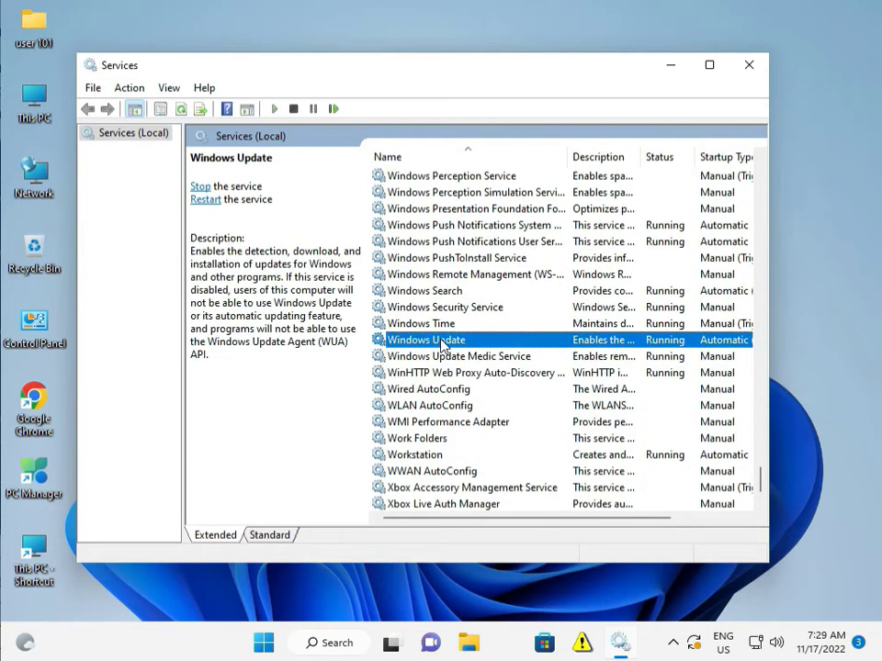
pyautogui.doubleClick(441, 343)
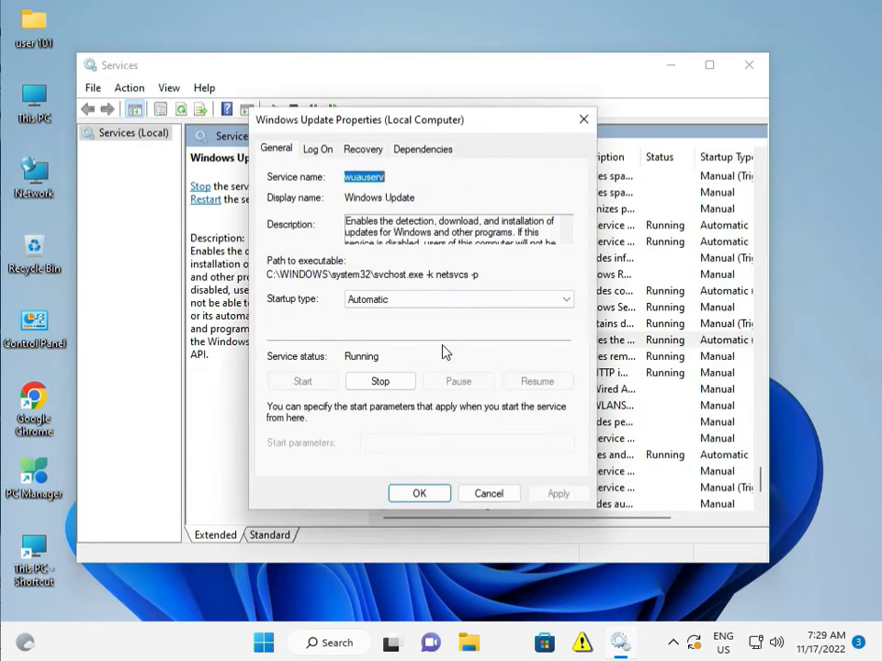
pyautogui.click(378, 303)
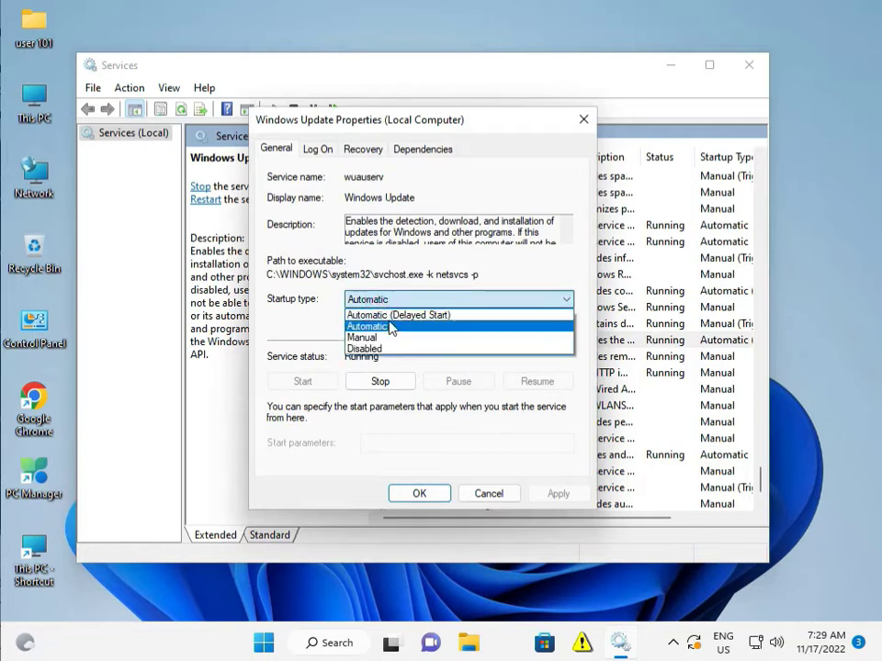
pyautogui.click(437, 492)
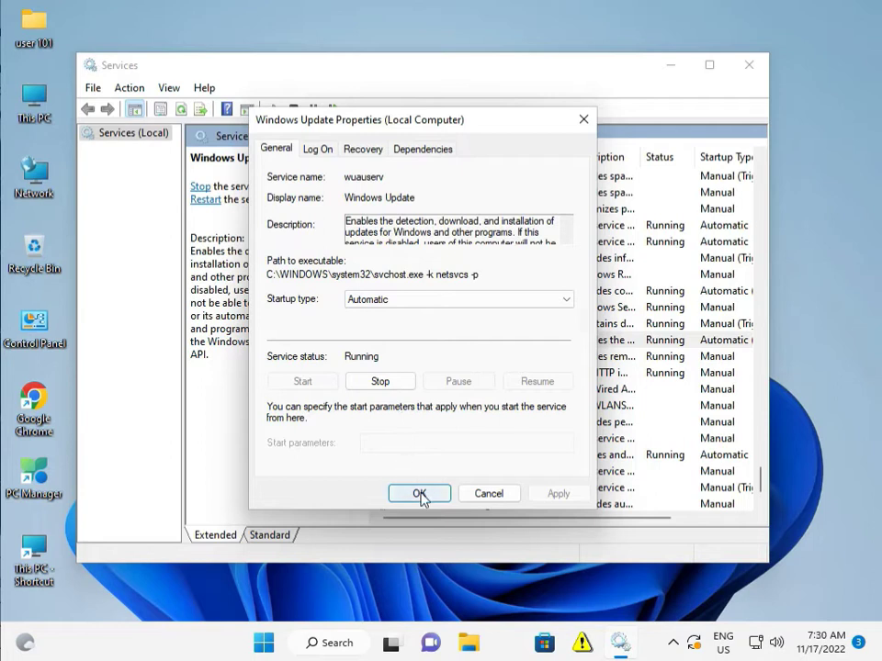
pyautogui.click(419, 494)
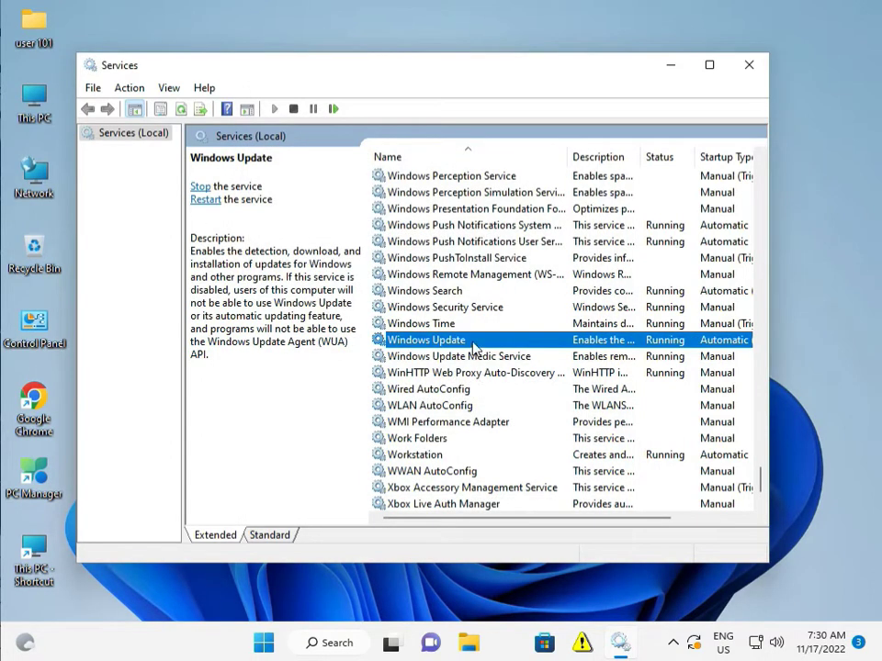
pyautogui.click(204, 200)
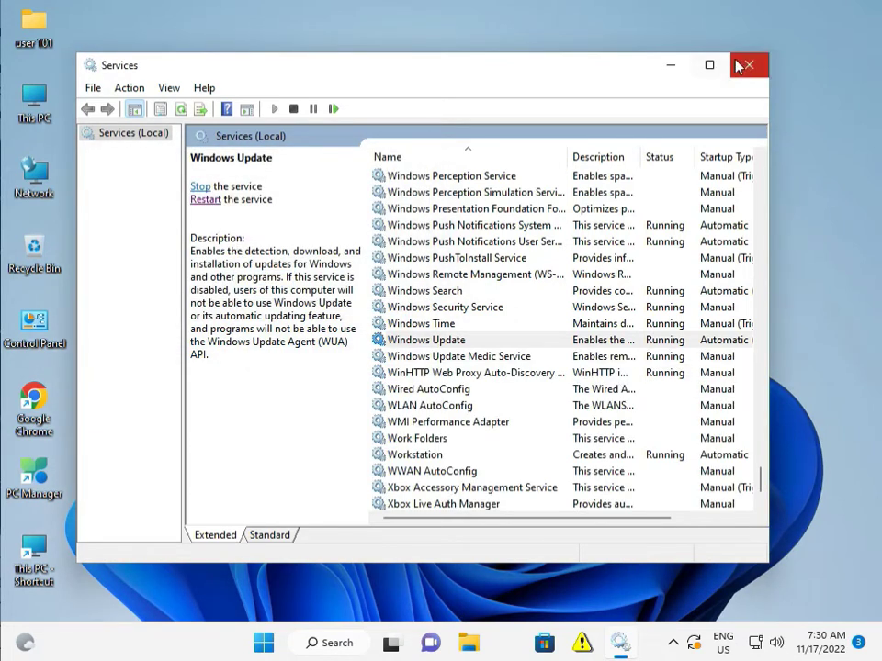
# Close Services, open the Windows Security dashboard and dismiss its cloud-delivered protection recommendation.
pyautogui.click(746, 67)
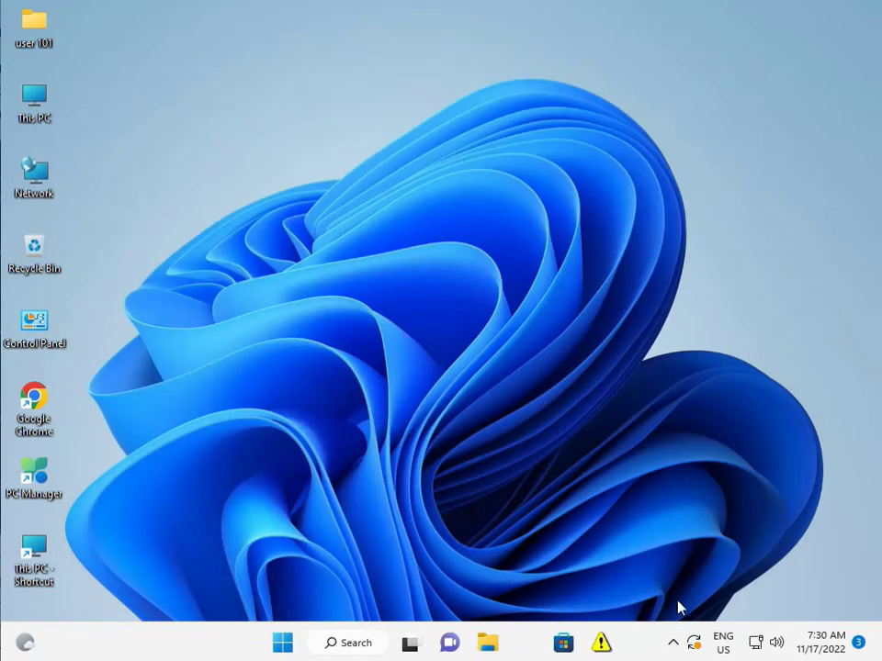
pyautogui.click(674, 646)
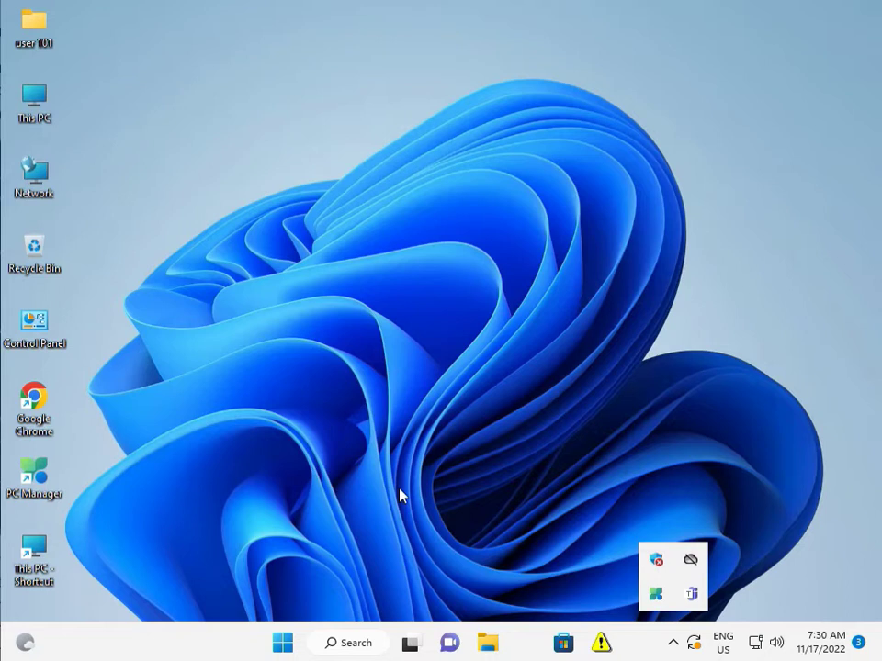
pyautogui.rightClick(656, 560)
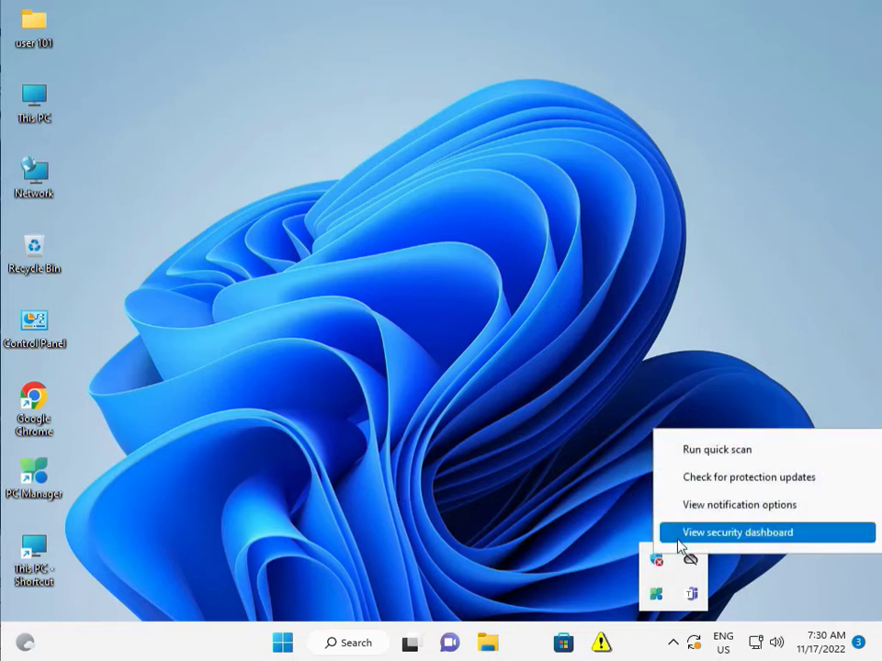
pyautogui.click(678, 542)
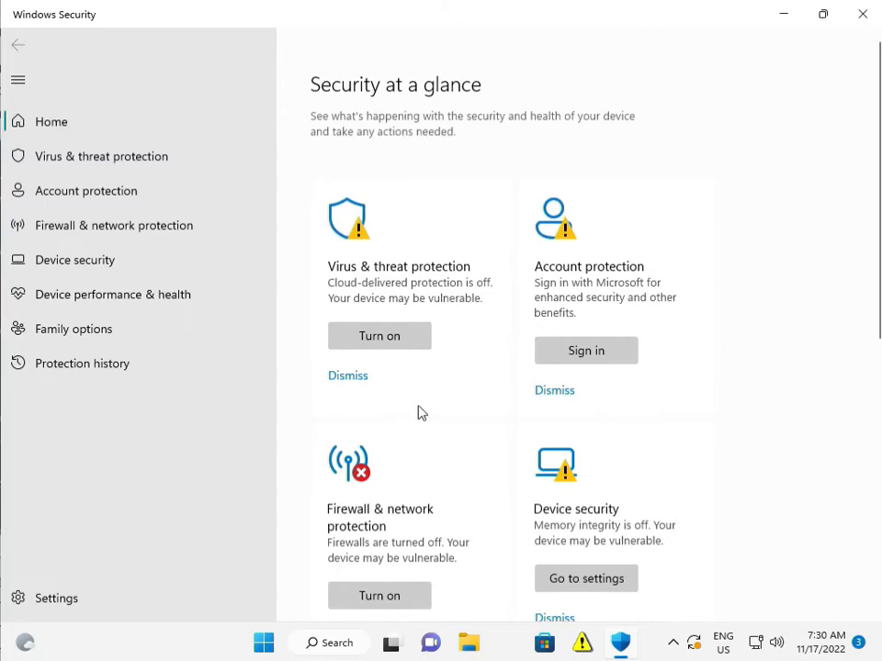
pyautogui.click(344, 379)
pyautogui.click(363, 453)
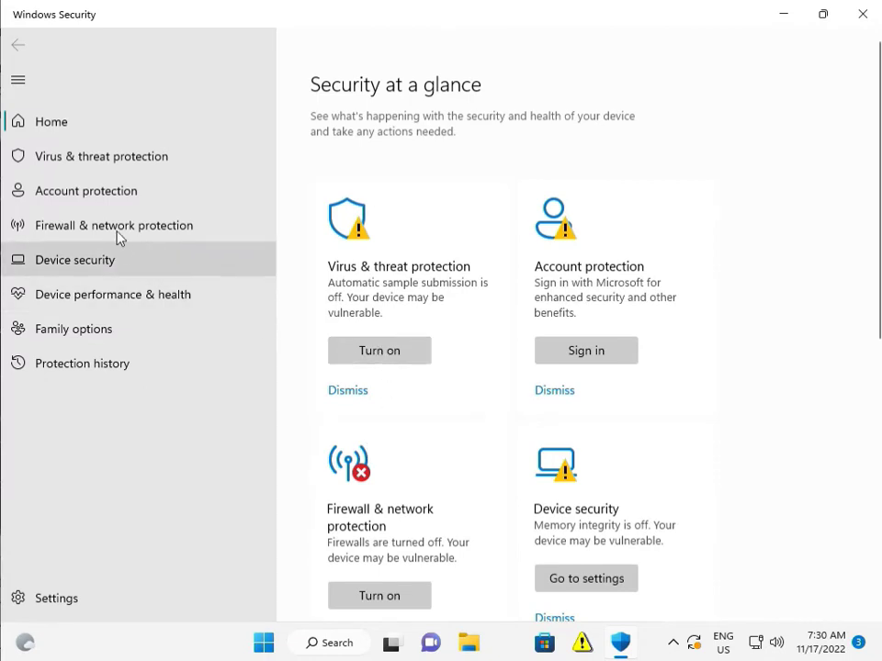
# Turn off Real-time protection in the Virus & threat protection settings and close Windows Security.
pyautogui.click(143, 153)
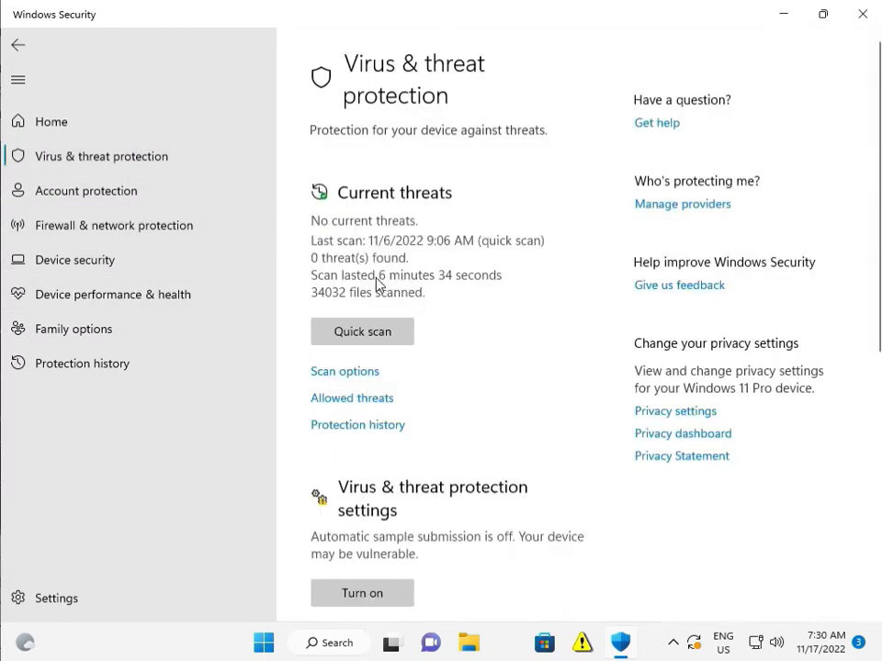
pyautogui.scroll(-3, 370, 474)
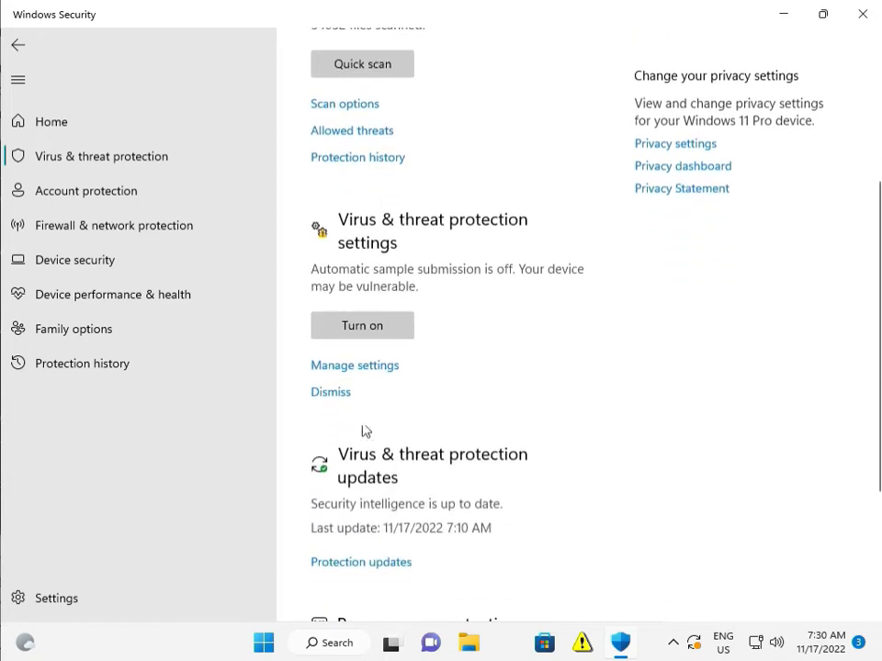
pyautogui.click(363, 367)
pyautogui.click(340, 315)
pyautogui.click(352, 468)
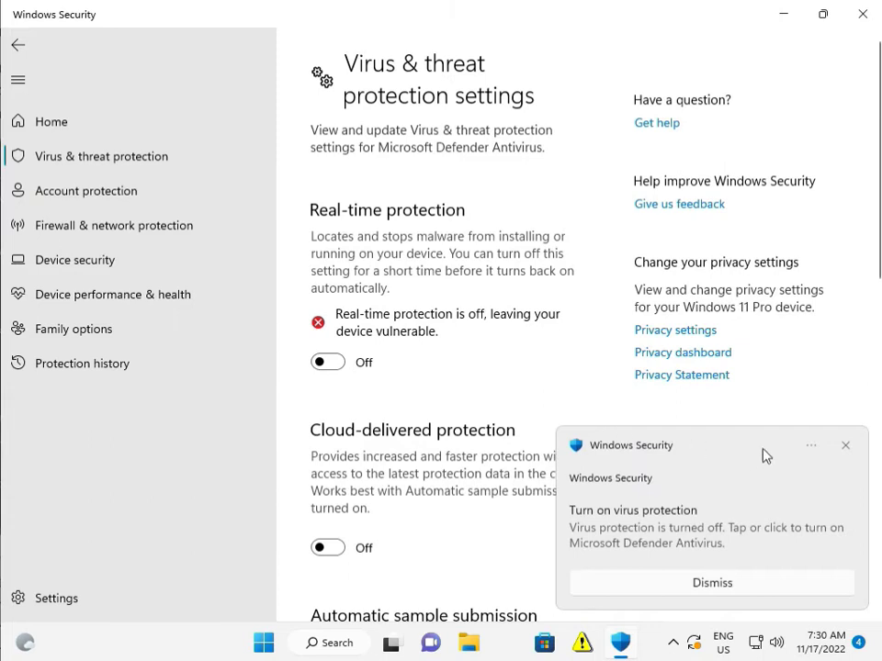
pyautogui.click(843, 447)
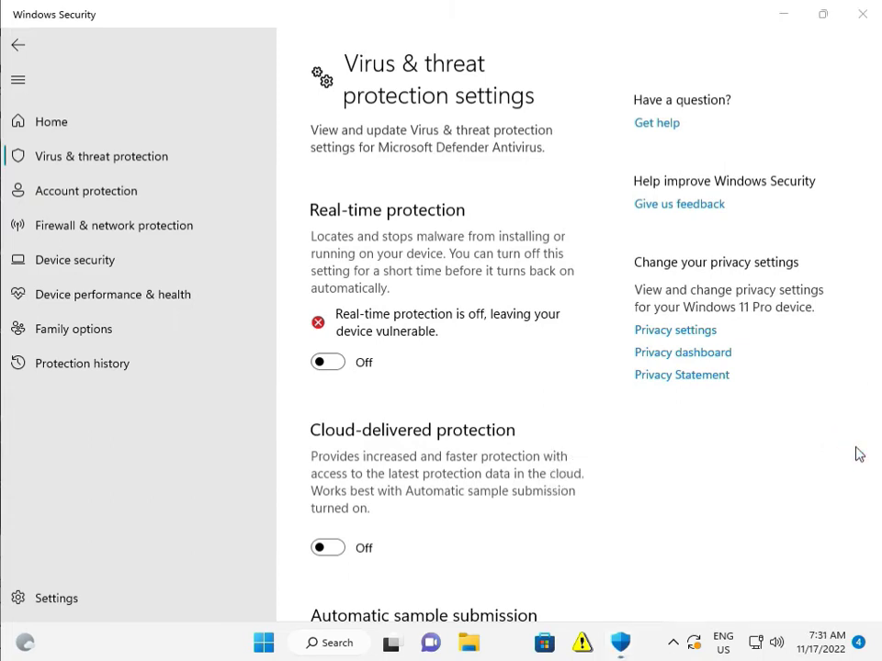
pyautogui.click(864, 31)
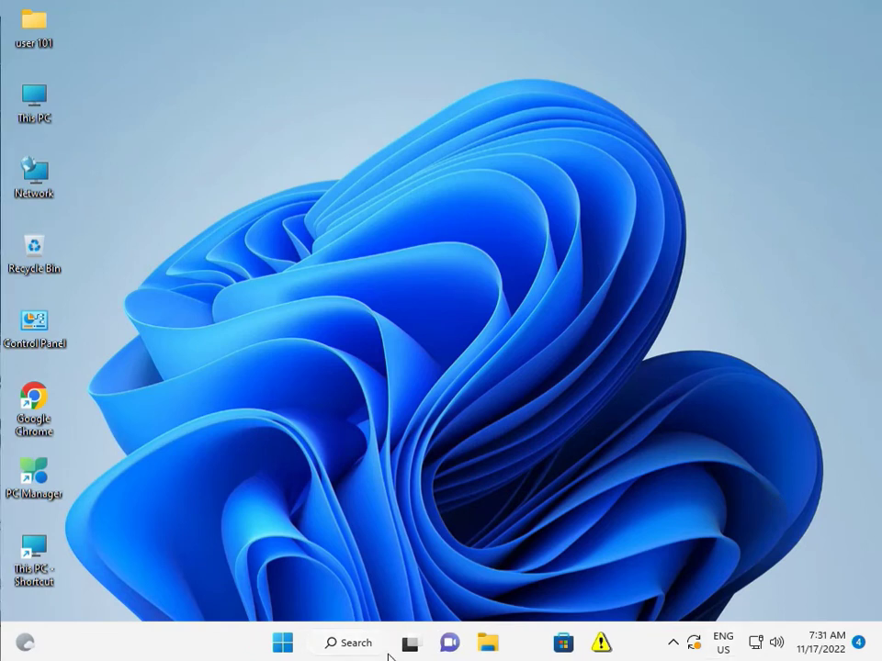
# Search the web for "microsoft cata log" in Google Chrome and open the Microsoft Update Catalog site.
pyautogui.doubleClick(51, 389)
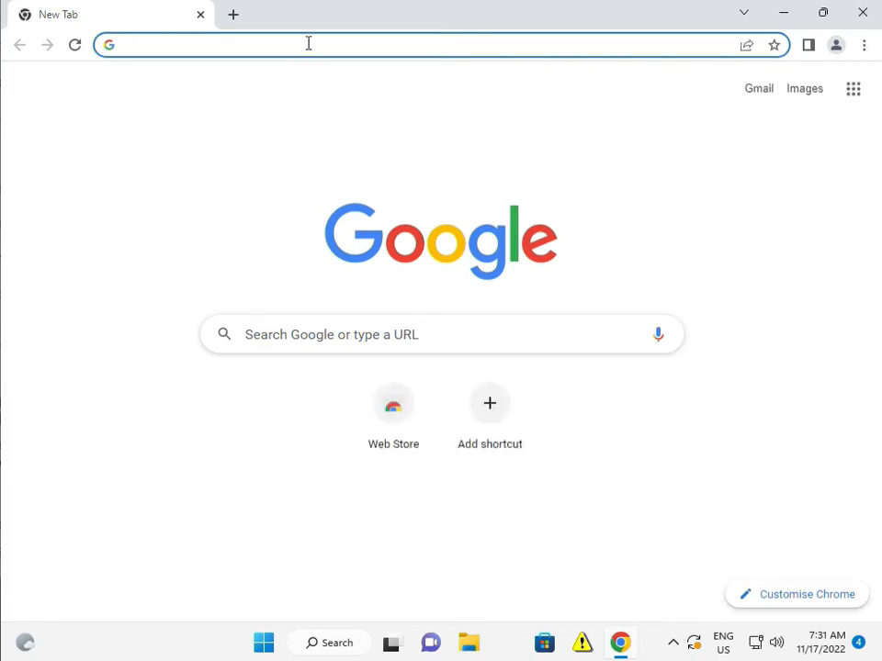
pyautogui.write('catalog')
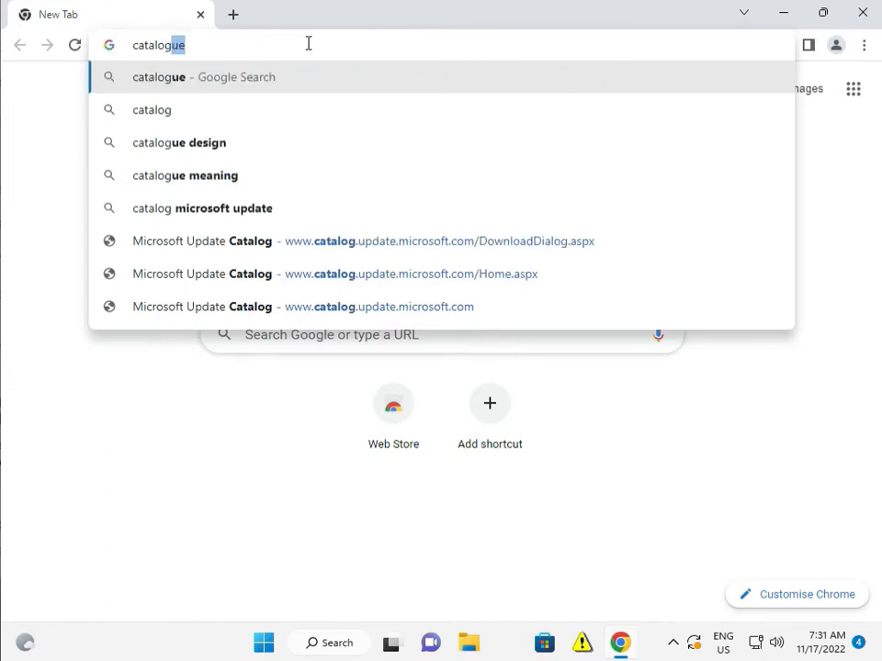
pyautogui.press('Delete')
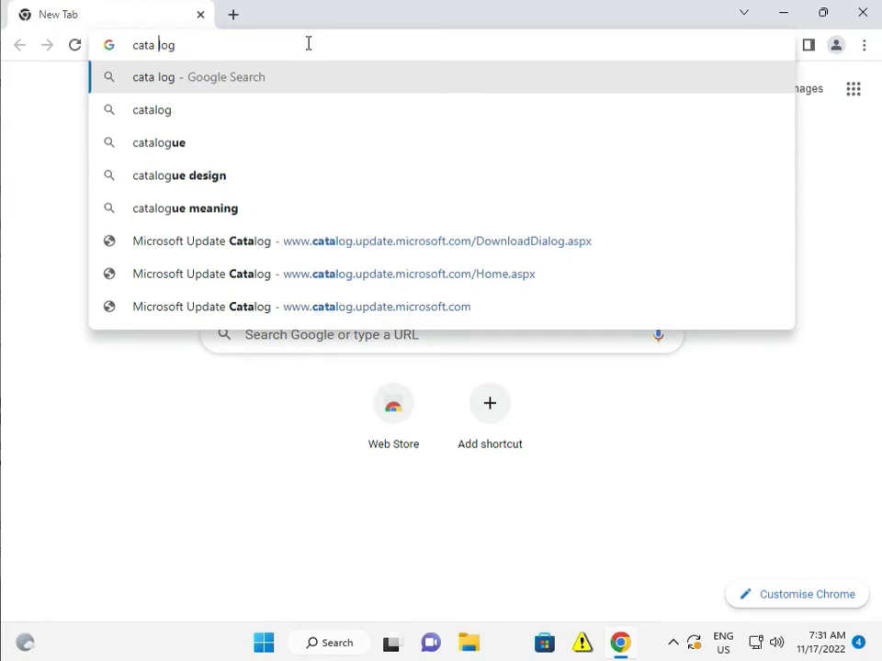
pyautogui.press('Left')
pyautogui.press('Home')
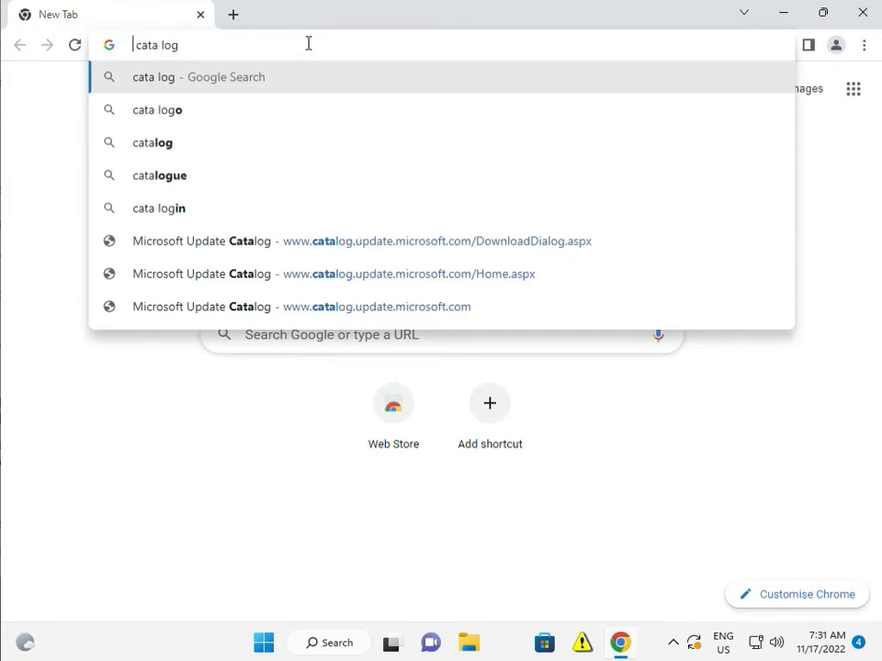
pyautogui.write('mi ')
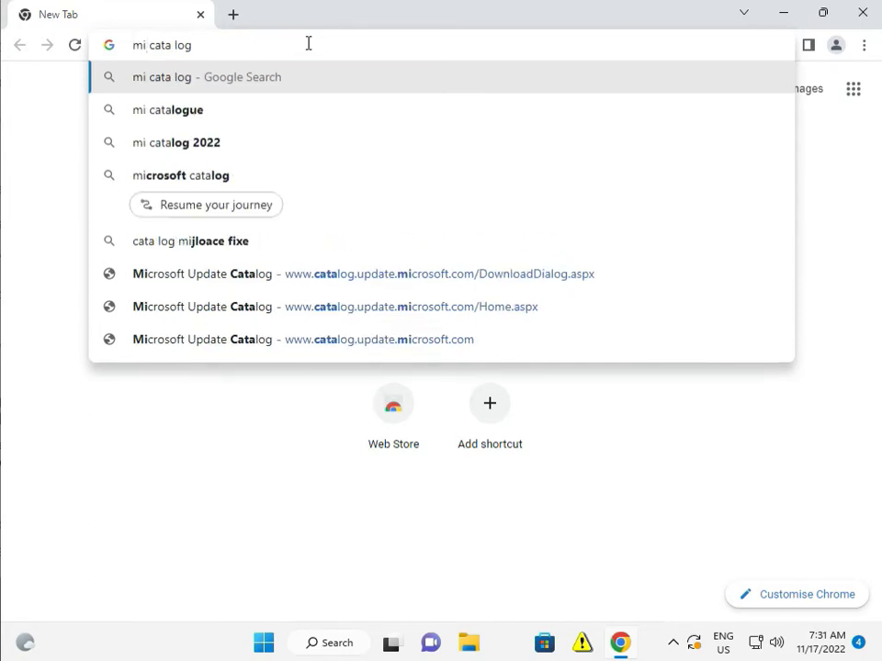
pyautogui.write('crosoft')
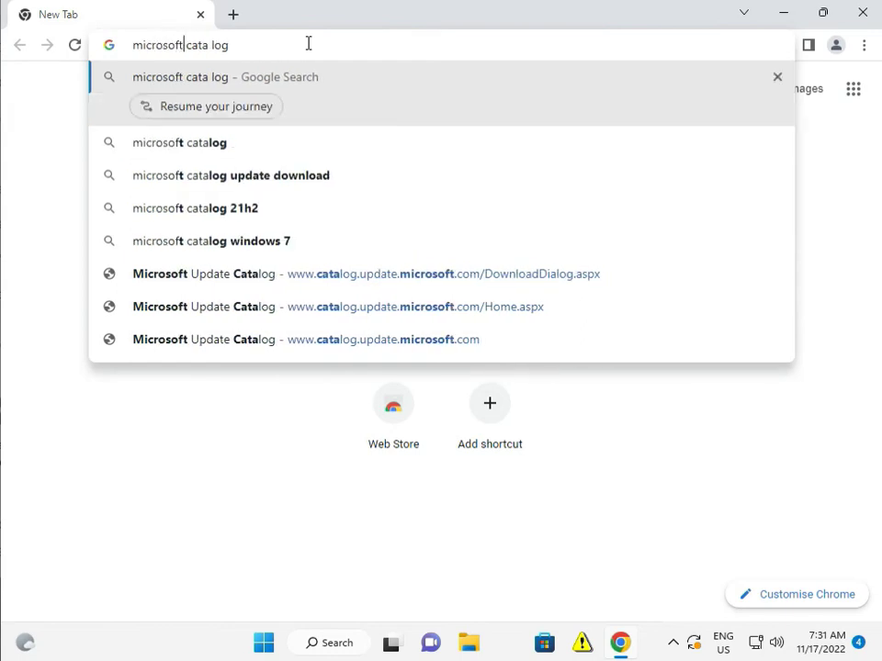
pyautogui.press('Return')
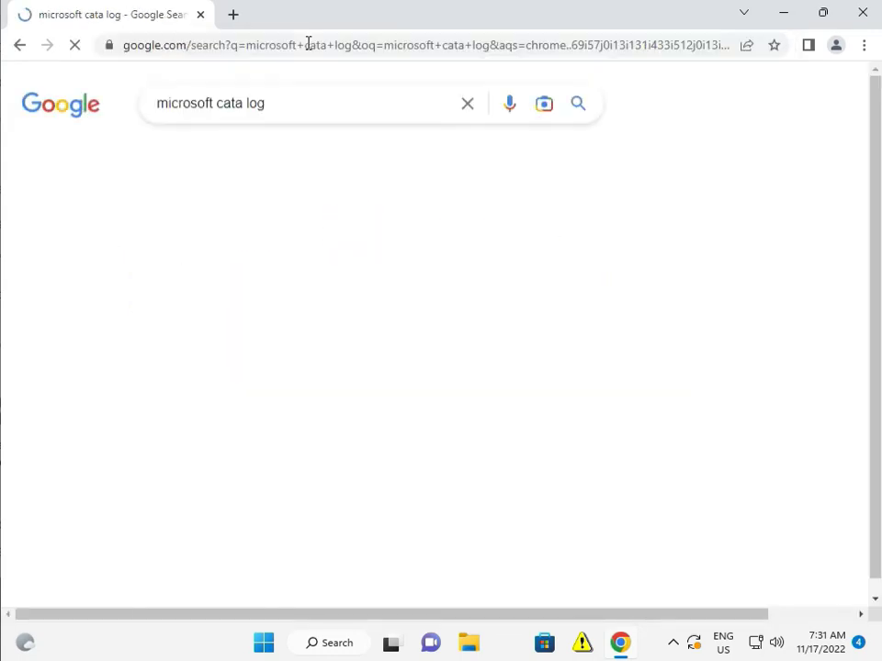
pyautogui.click(195, 316)
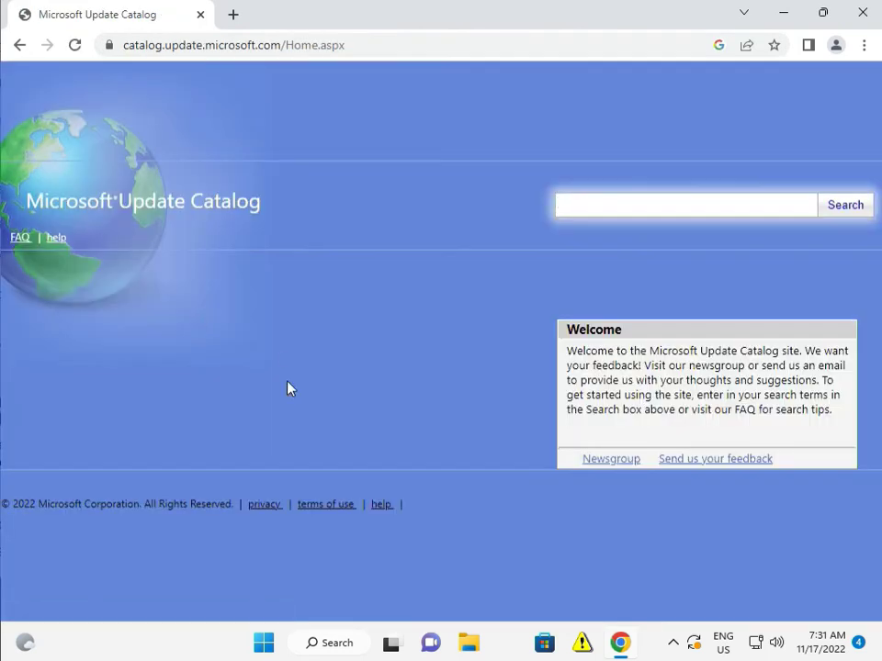
# Search the catalog for kb5020695 and download the windows10.0-kb5020617-x64-ndp48 package of the x64 update.
pyautogui.click(647, 206)
pyautogui.write('kb5020695')
pyautogui.click(830, 208)
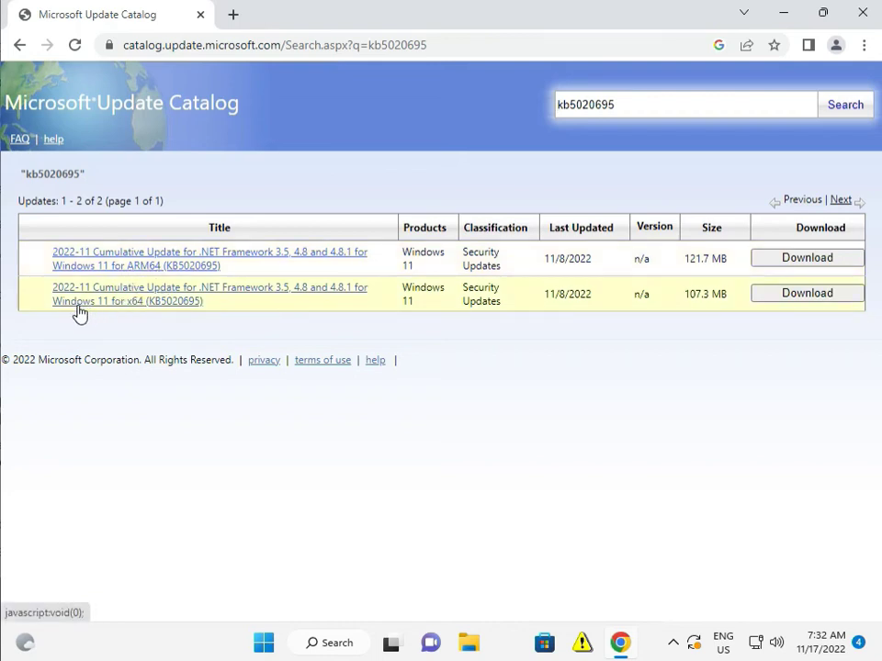
pyautogui.click(798, 298)
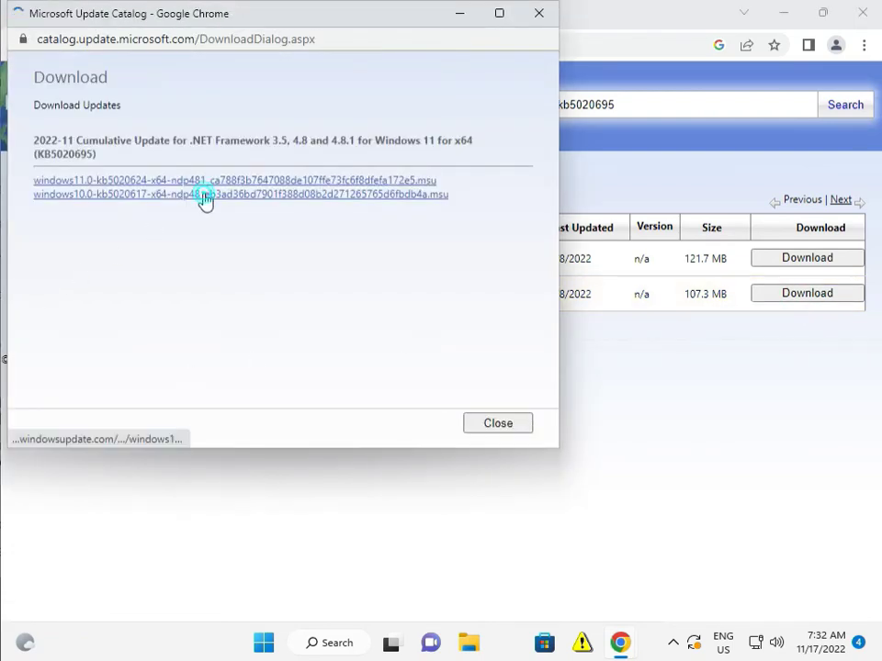
pyautogui.click(199, 194)
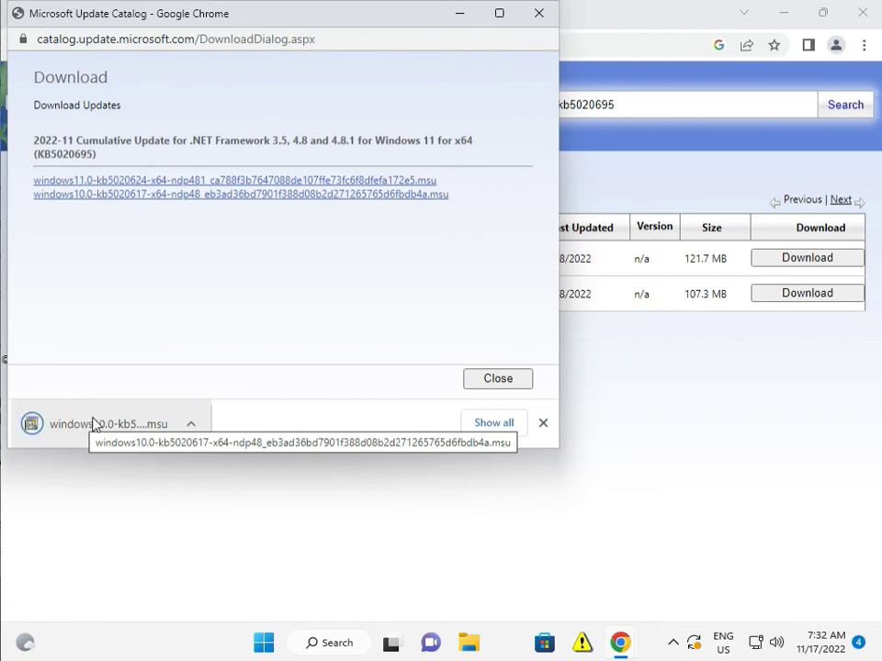
# Open the downloaded .msu package and allow it past the security warning to start the standalone installer.
pyautogui.click(195, 428)
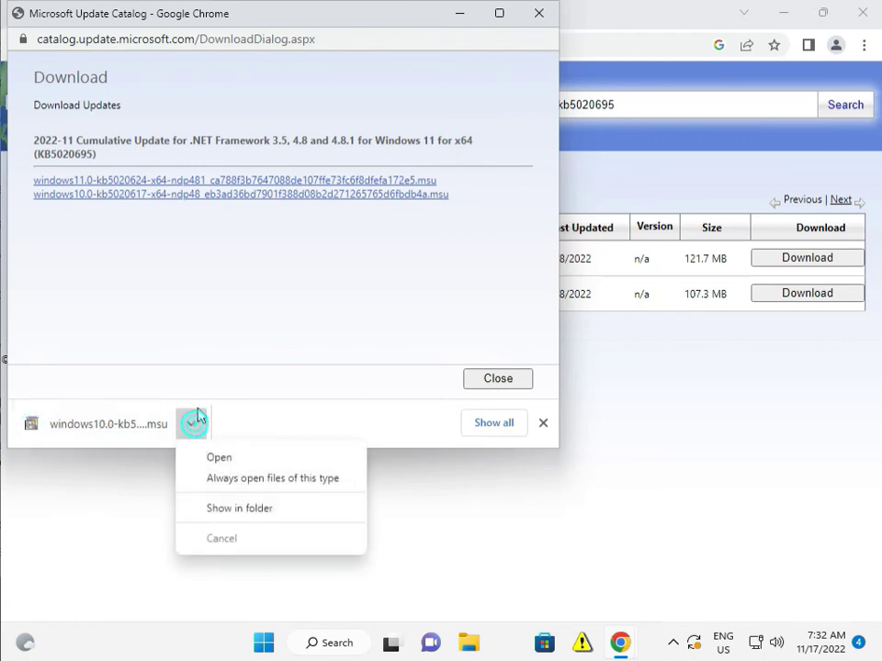
pyautogui.click(232, 456)
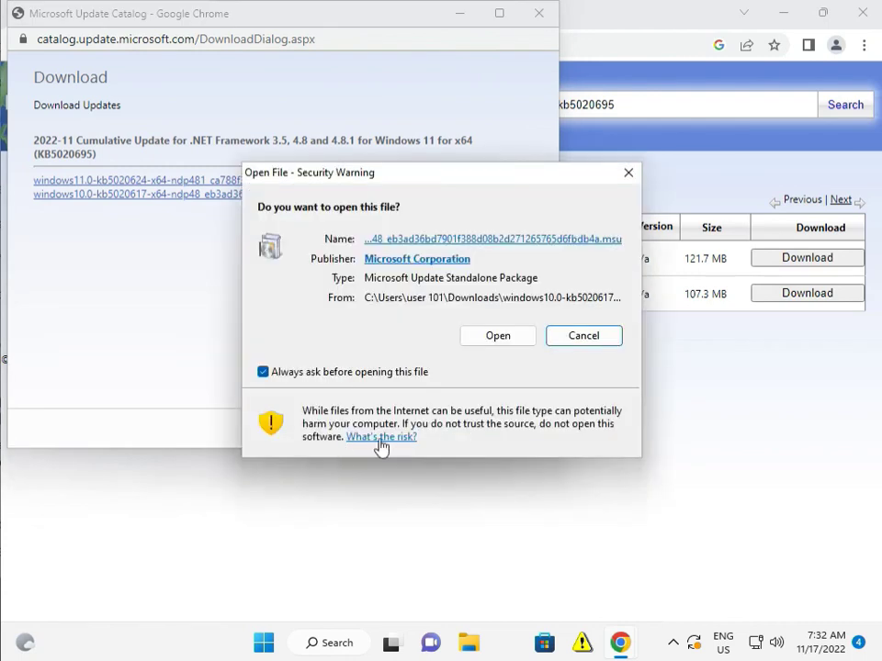
pyautogui.click(496, 335)
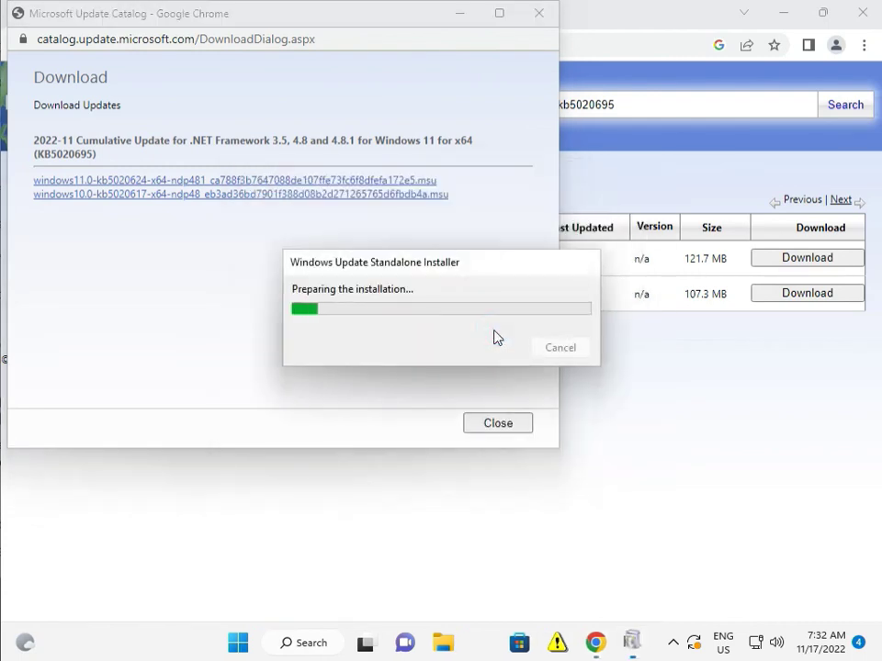